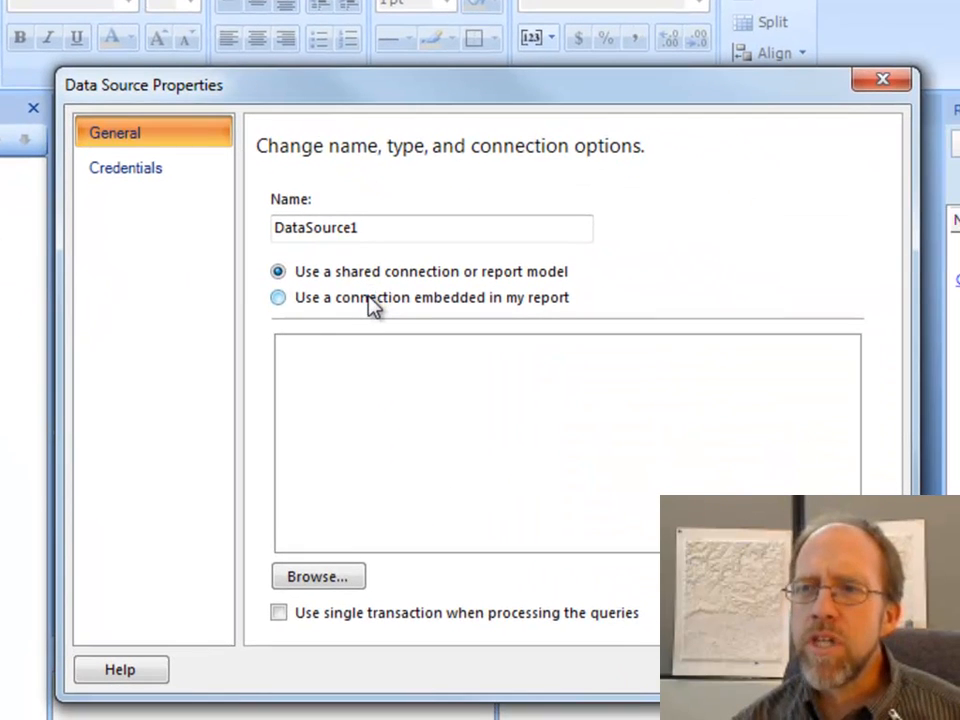
- Set the data source to use a connection embedded in the report and name it MusicDB
left_click(368, 296)
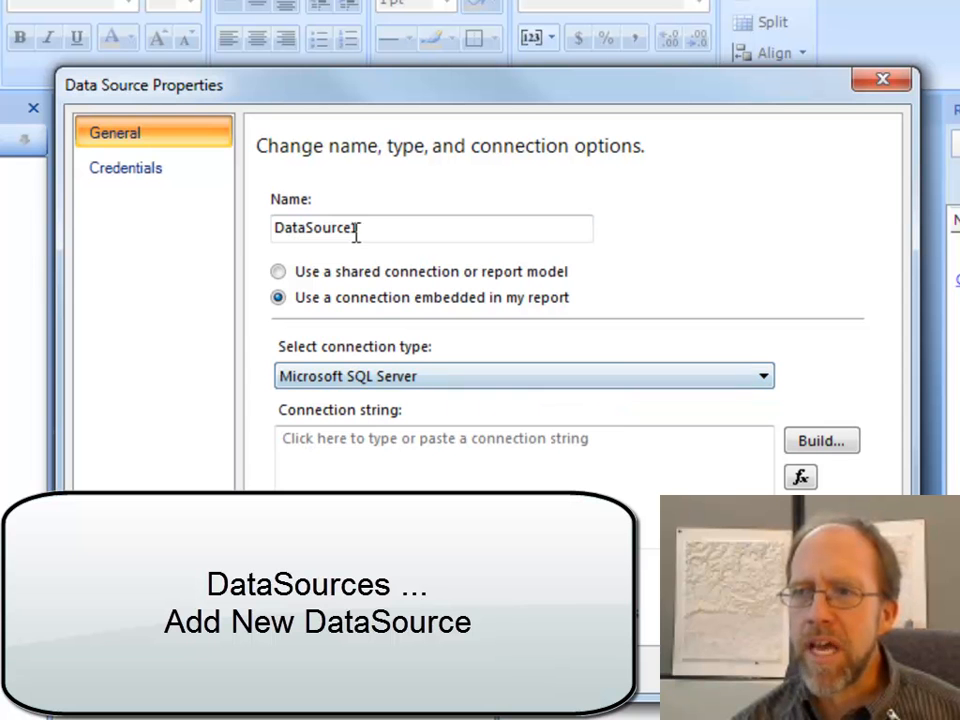
left_click_drag(357, 228, 283, 228)
type("Mu")
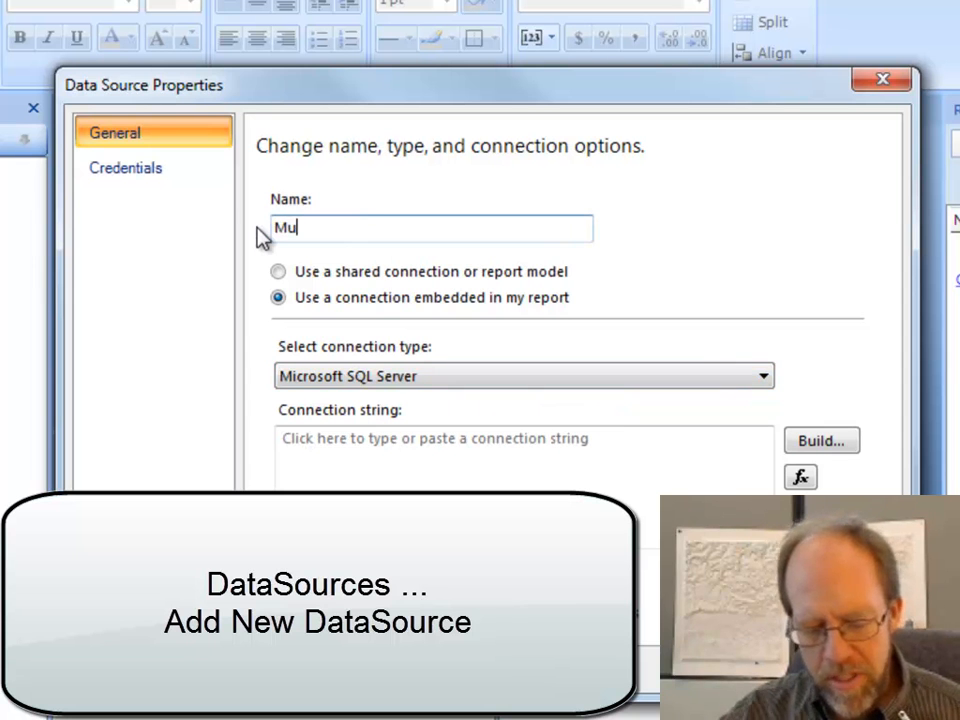
type("sicDB")
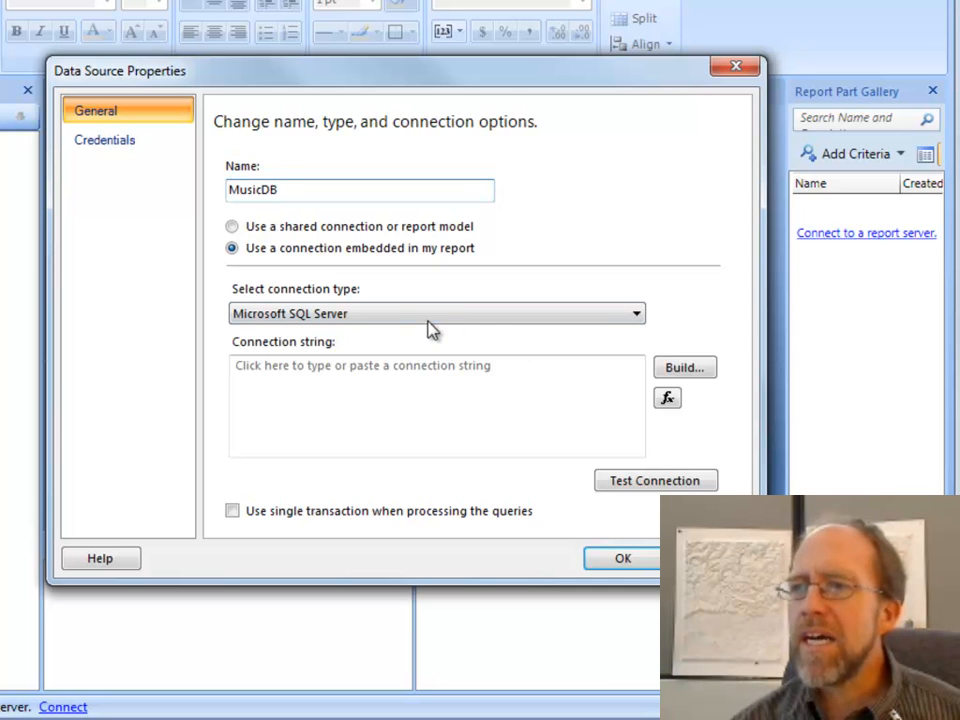
- Build the MusicDB connection to the MusicDatabase database on server A30609\EAGLIN
left_click(693, 368)
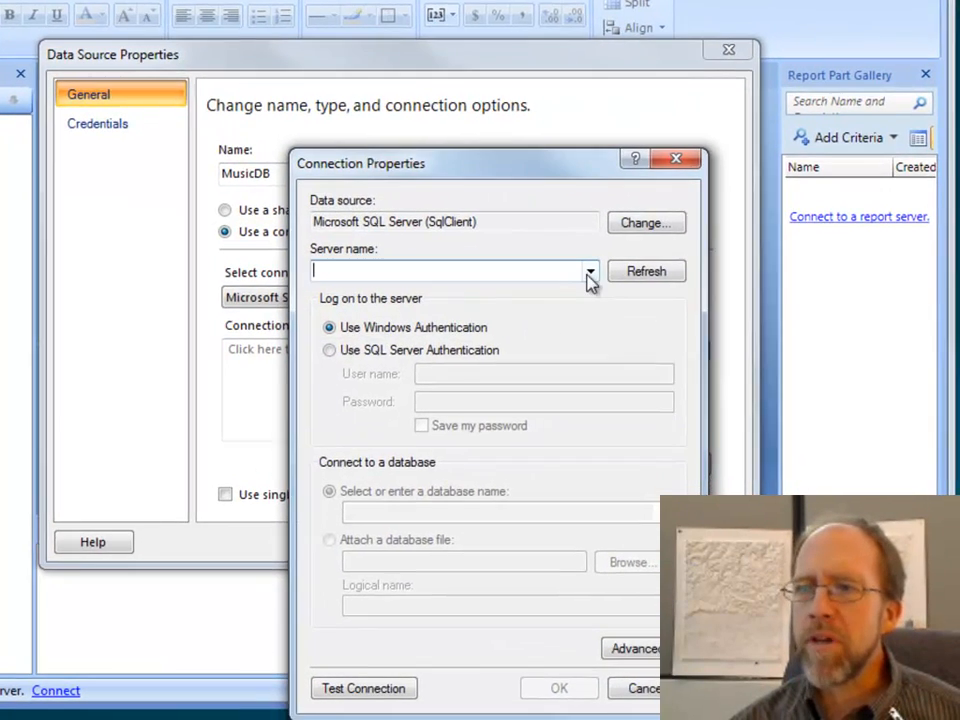
left_click(589, 272)
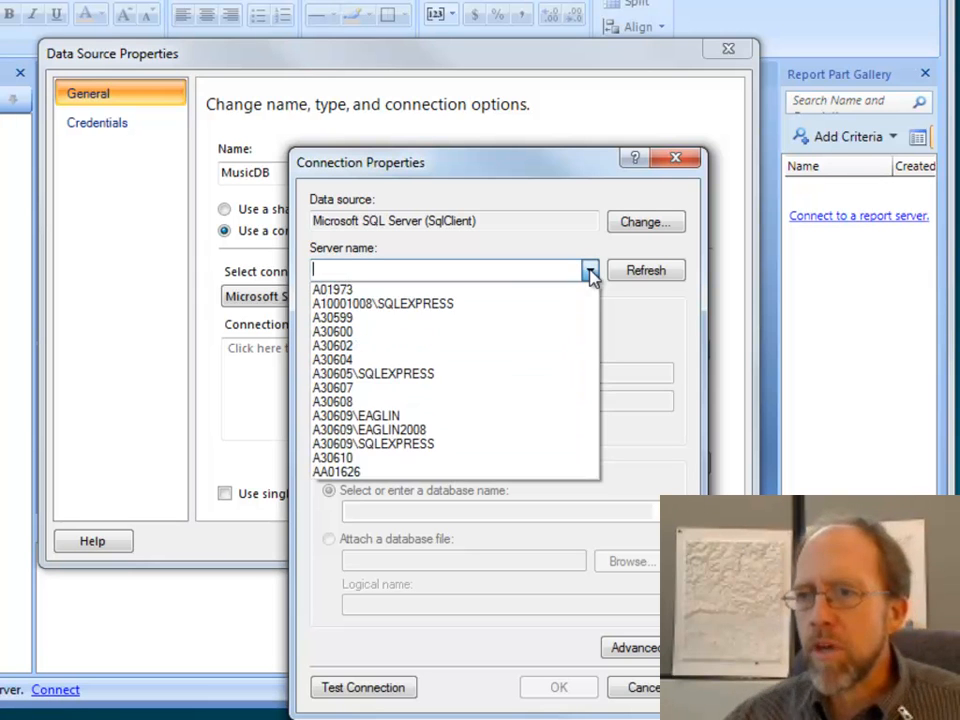
left_click(370, 416)
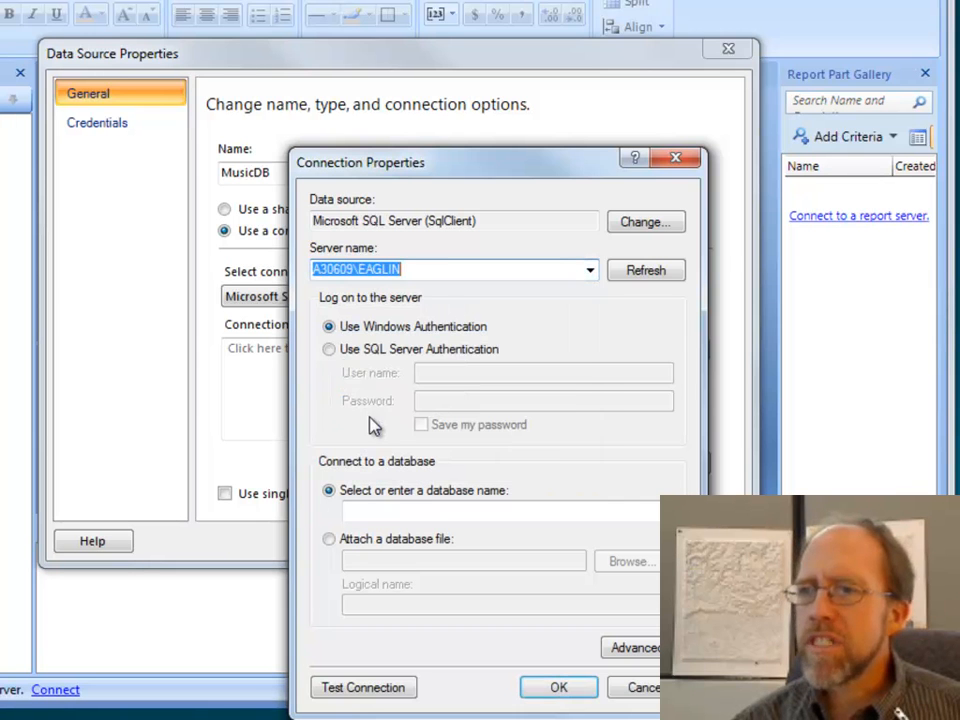
left_click(678, 511)
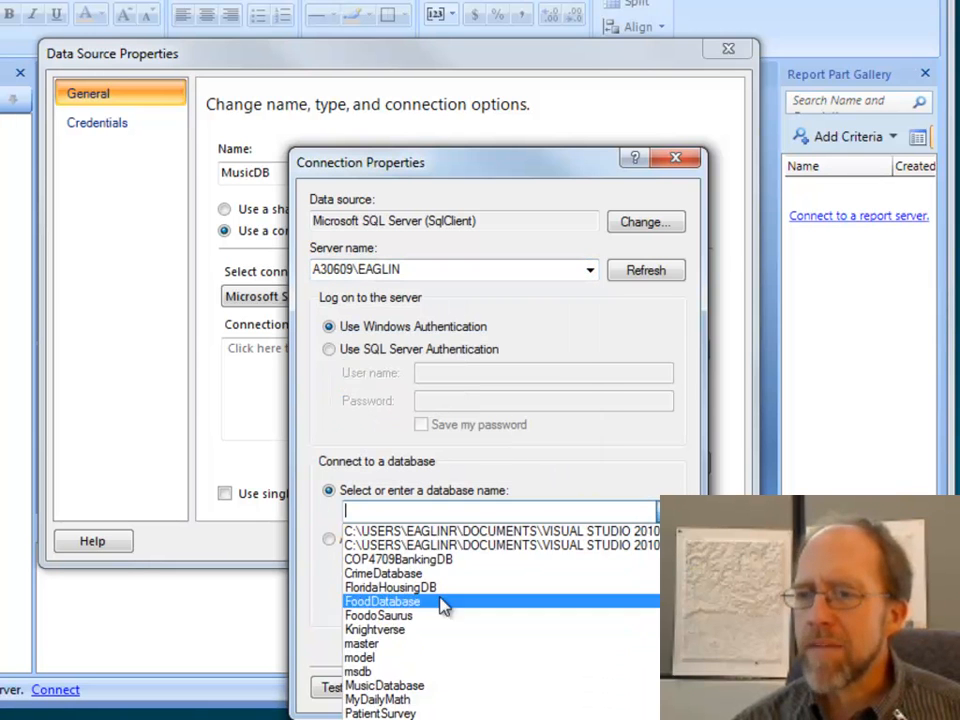
left_click(388, 687)
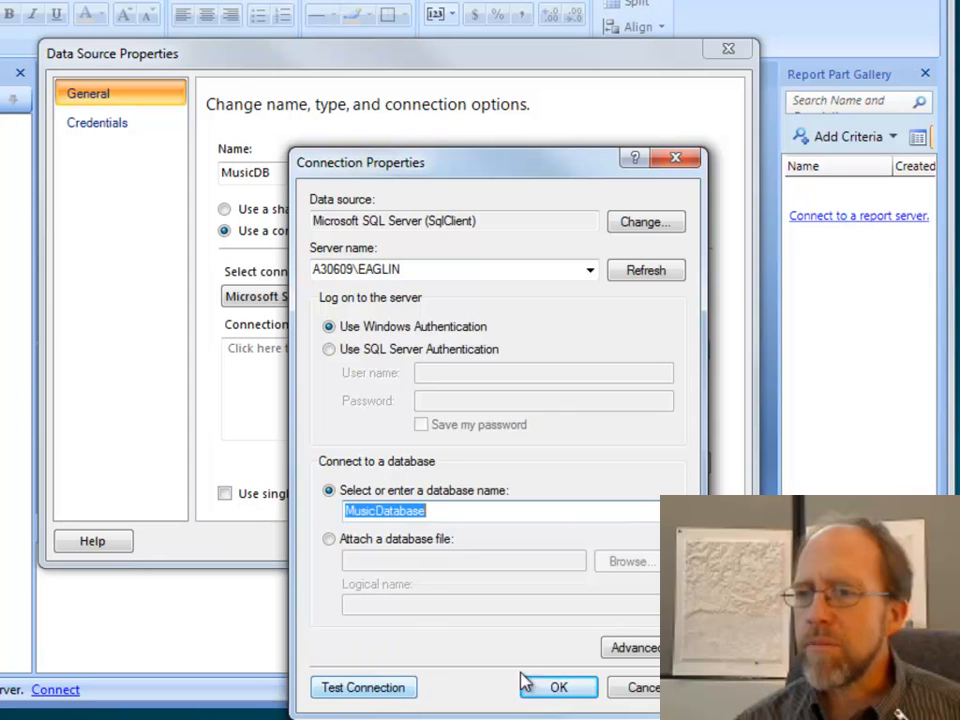
left_click(560, 688)
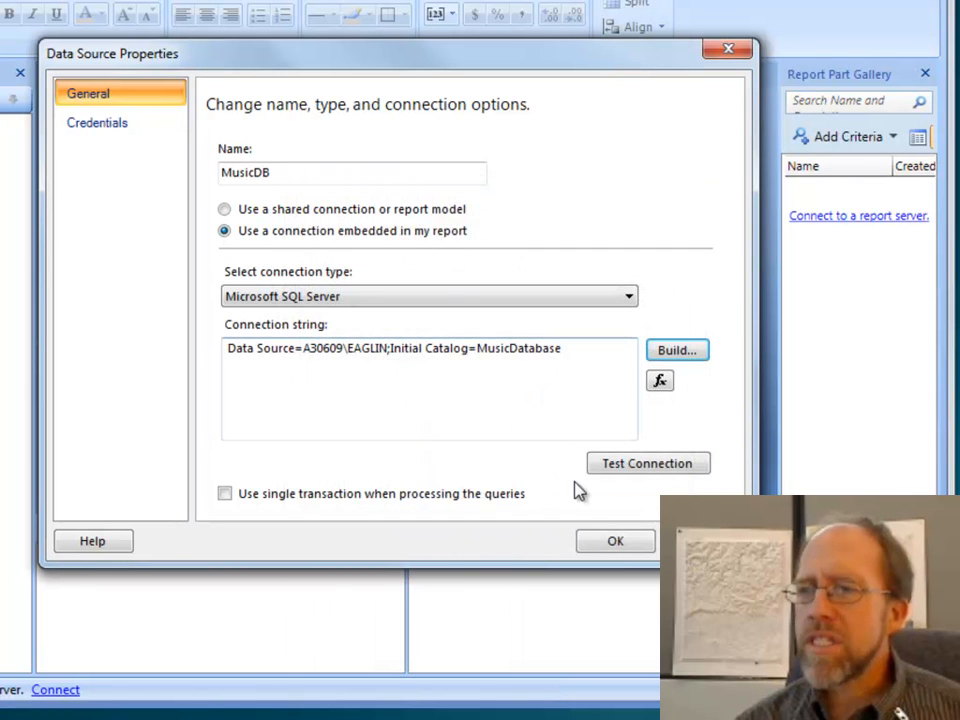
- Test the MusicDB connection and save the data source
left_click(636, 466)
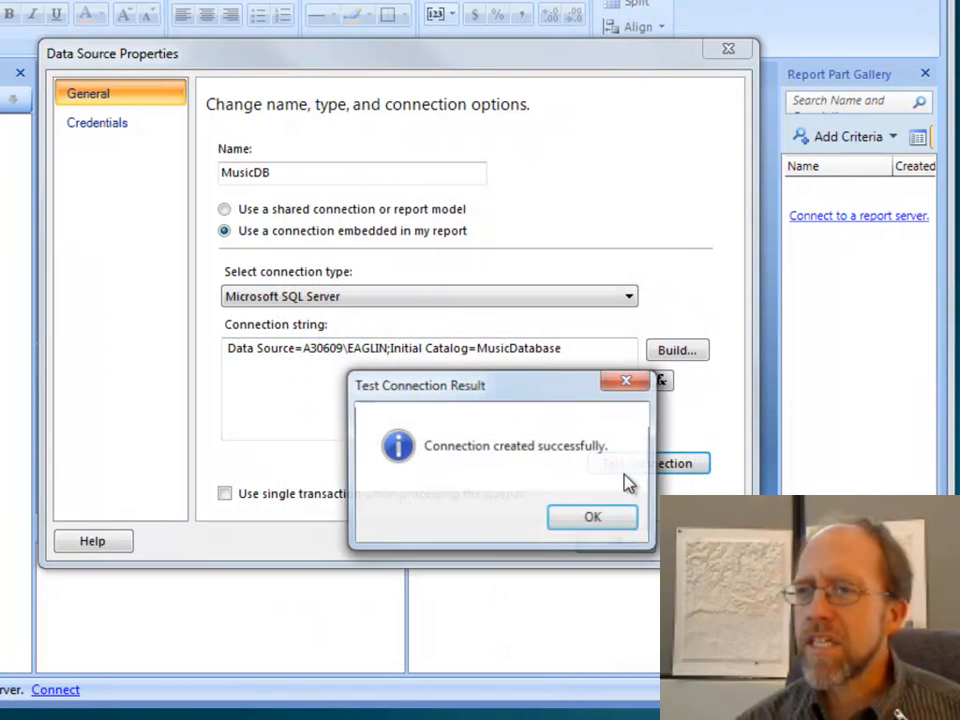
left_click(598, 522)
left_click(606, 550)
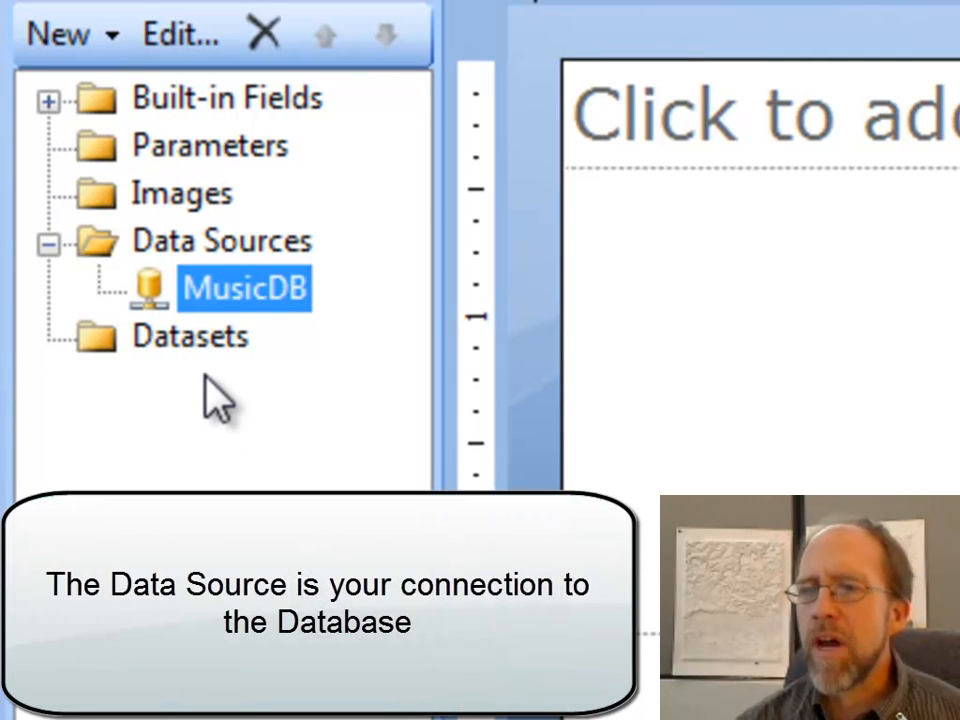
- Add a dataset embedded in the report, name it Musicians and base it on the MusicDB data source
right_click(218, 340)
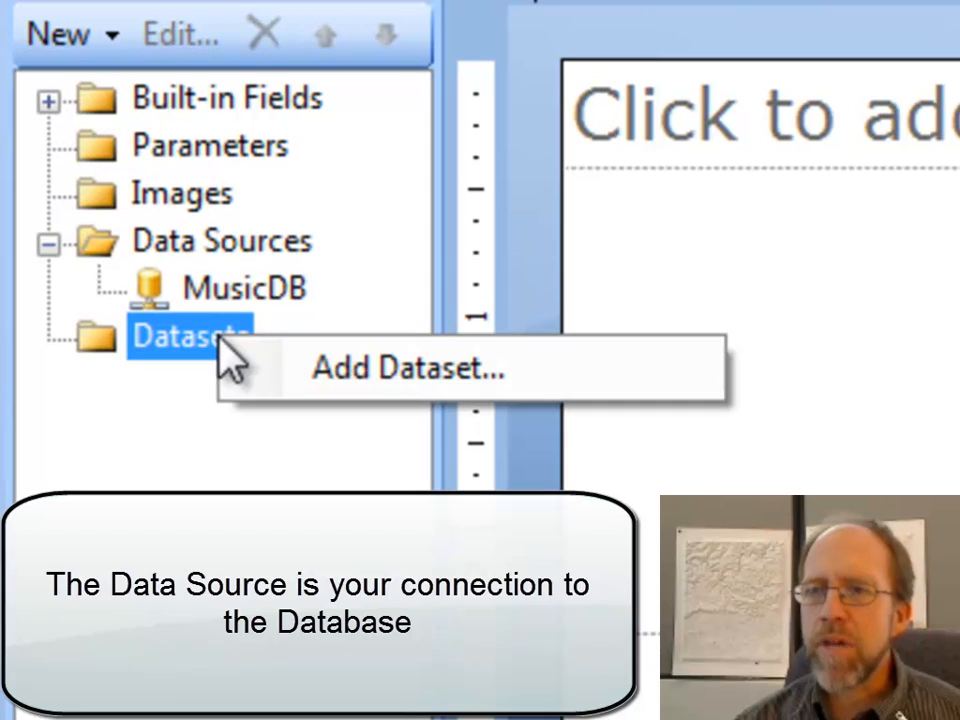
left_click(350, 370)
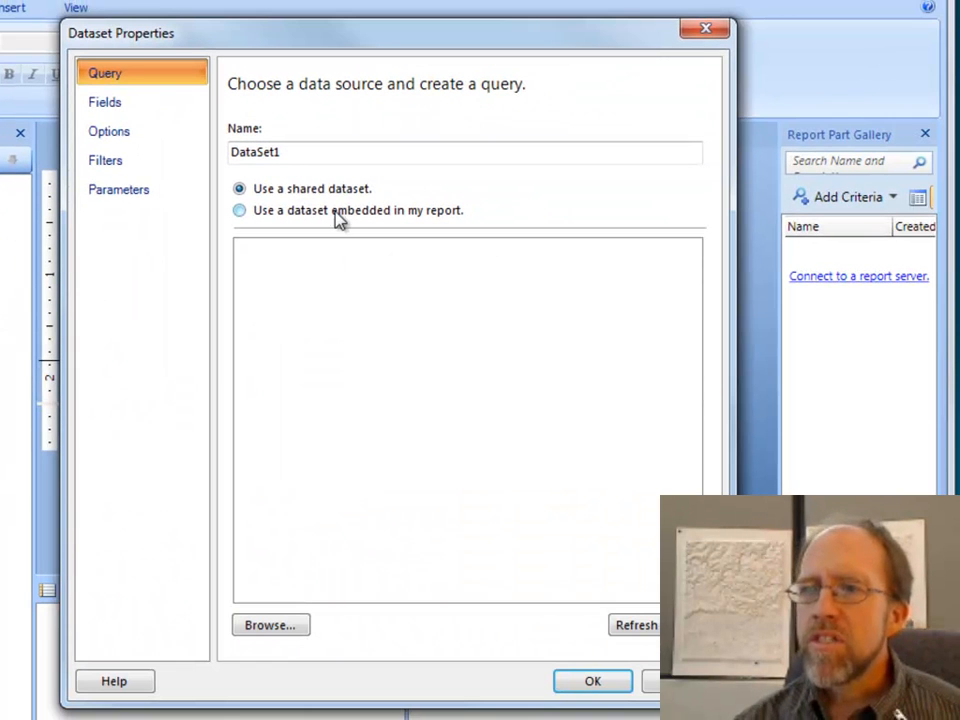
left_click(338, 214)
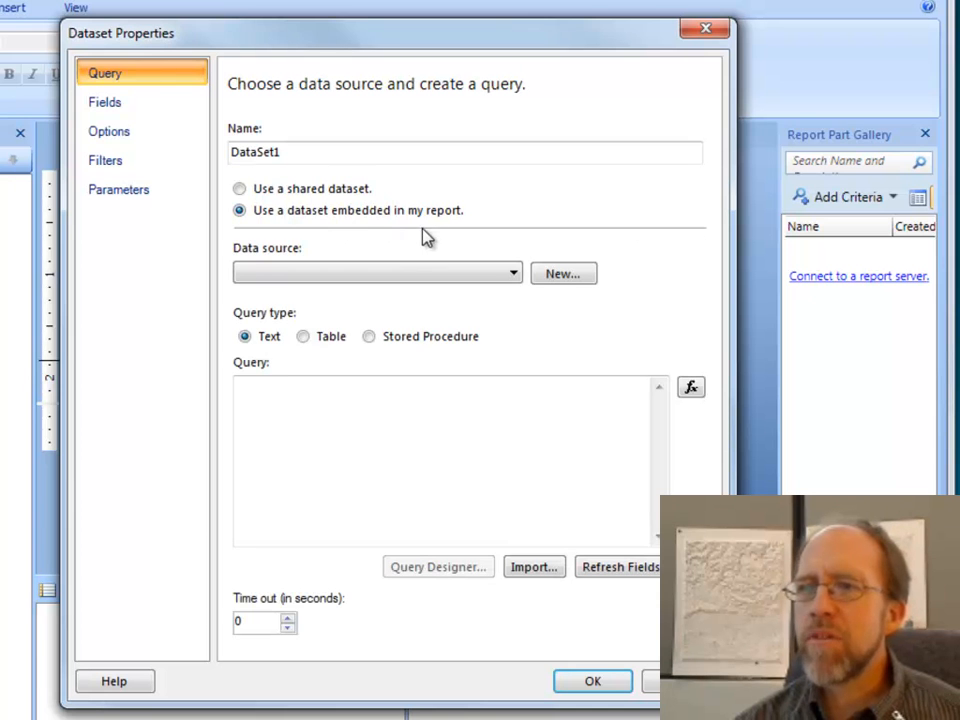
left_click_drag(311, 152, 189, 152)
type("Musician")
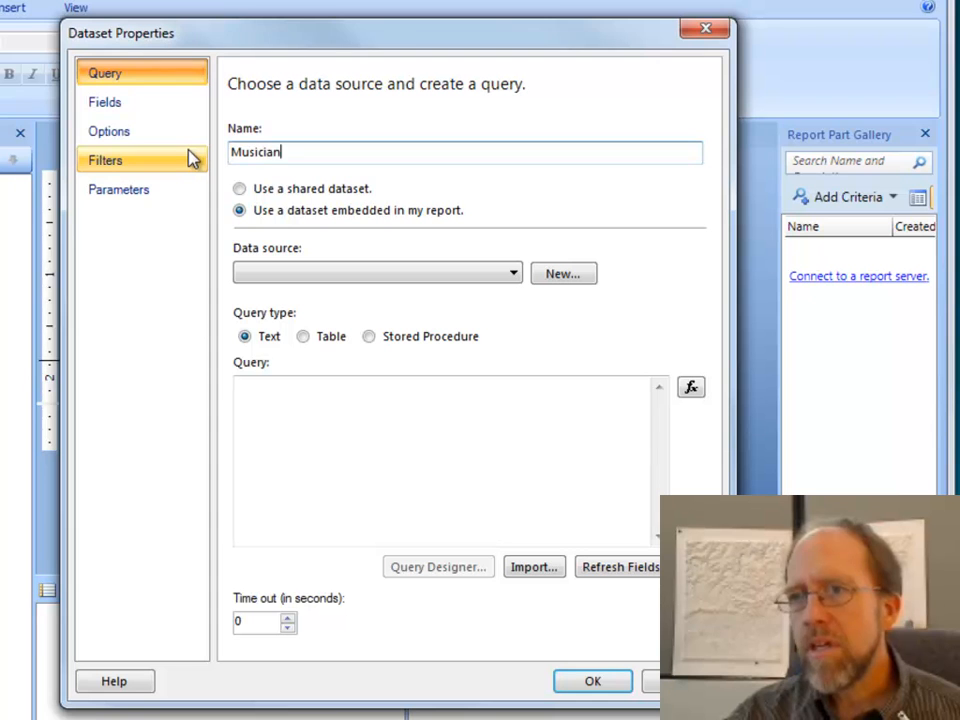
type("s")
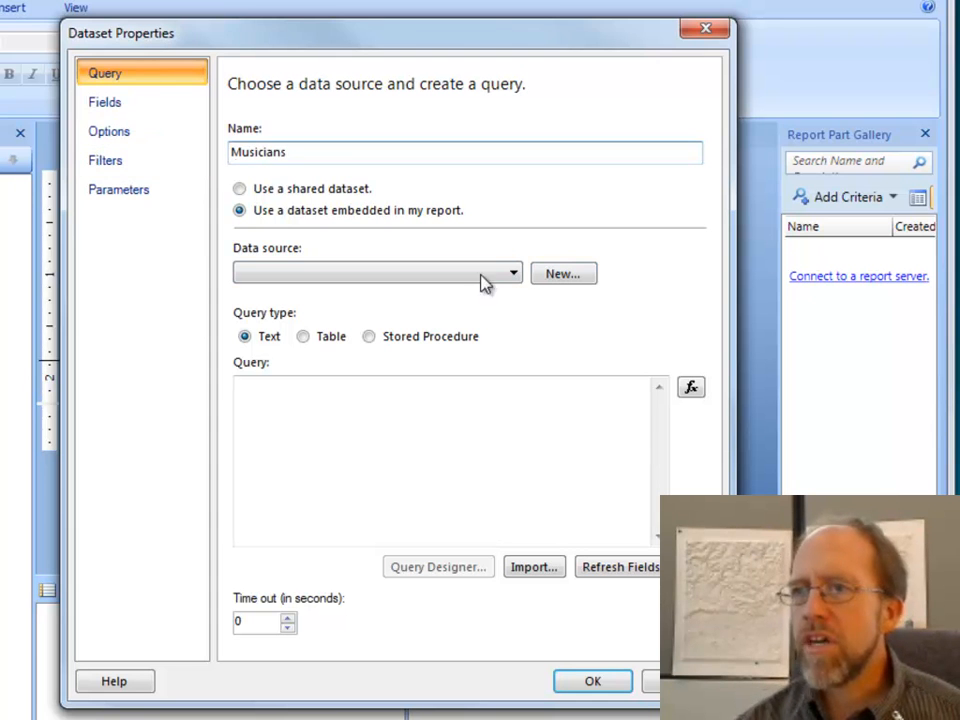
left_click(512, 273)
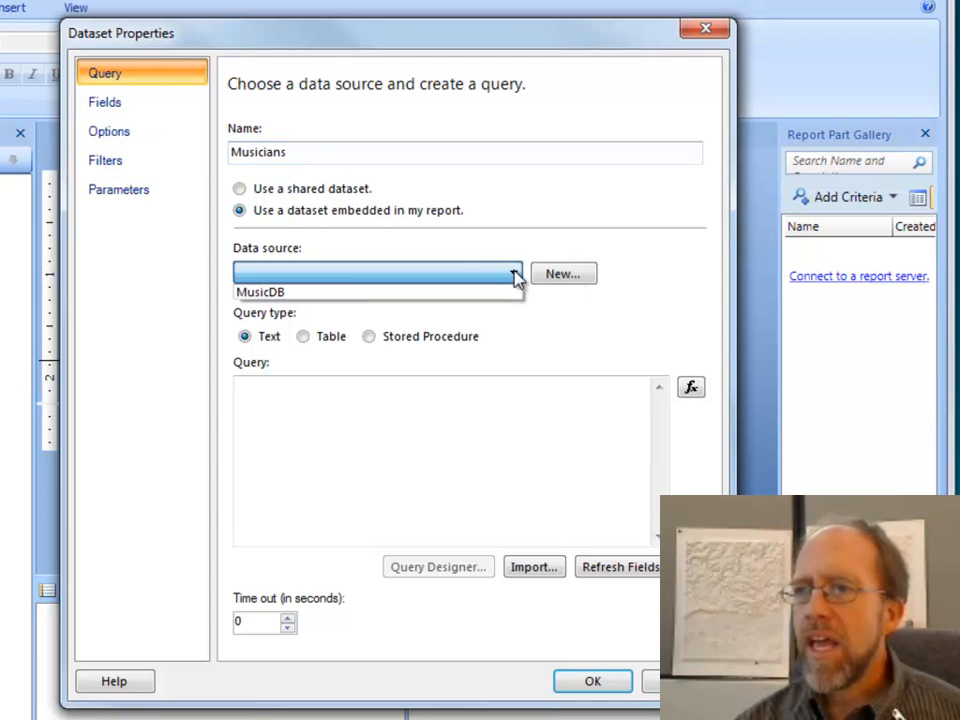
left_click(336, 294)
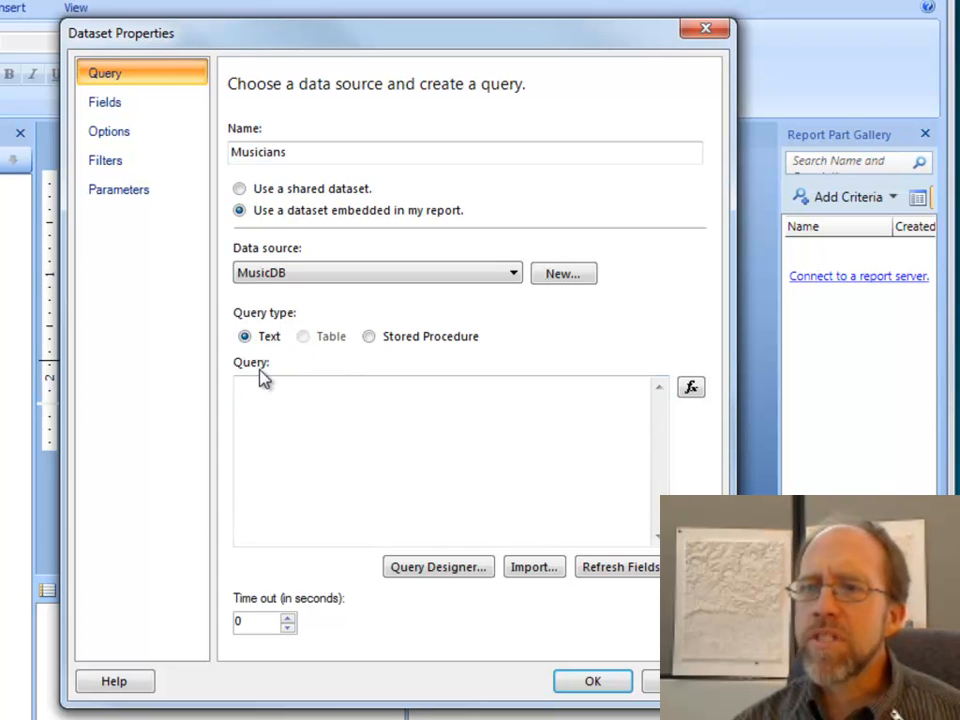
- Set the Musicians dataset's query to the stored procedure sp_AllMusicians and save the dataset
left_click(244, 338)
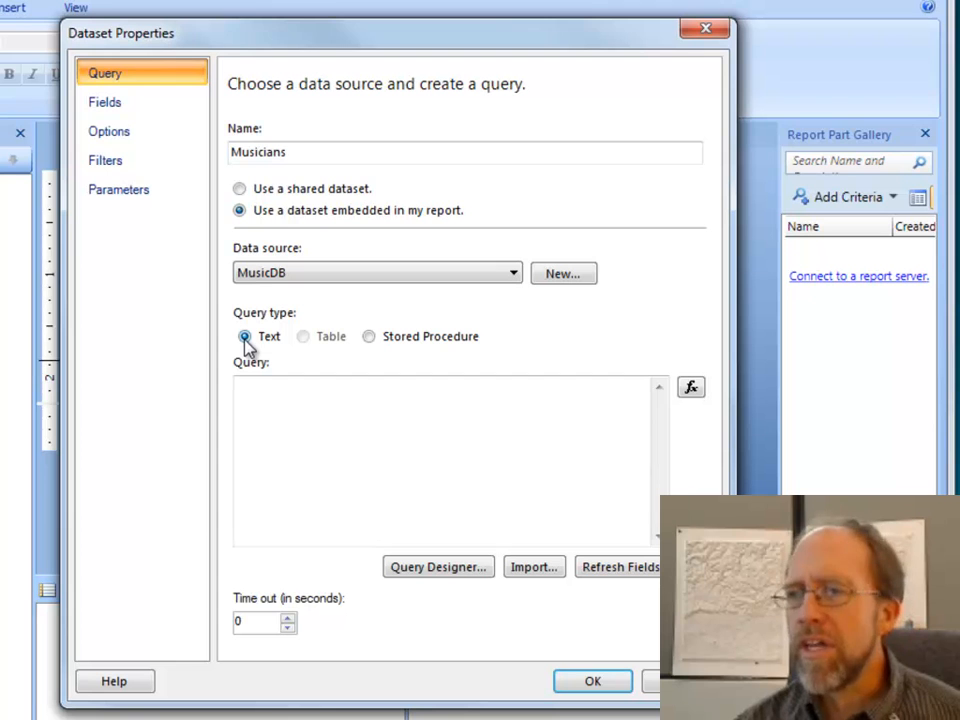
left_click(262, 405)
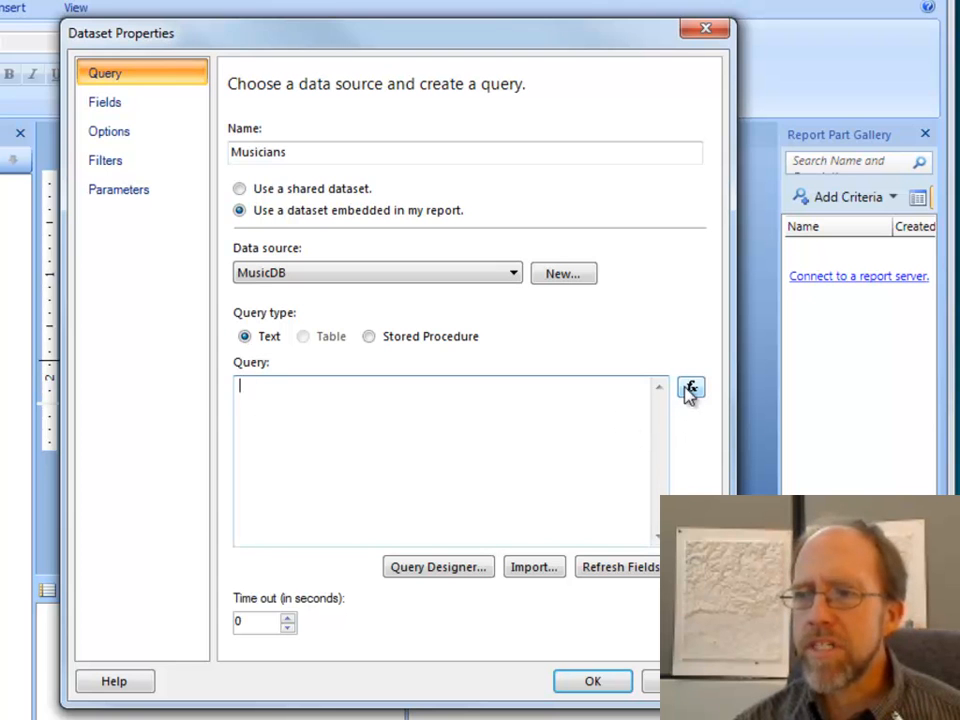
left_click(370, 338)
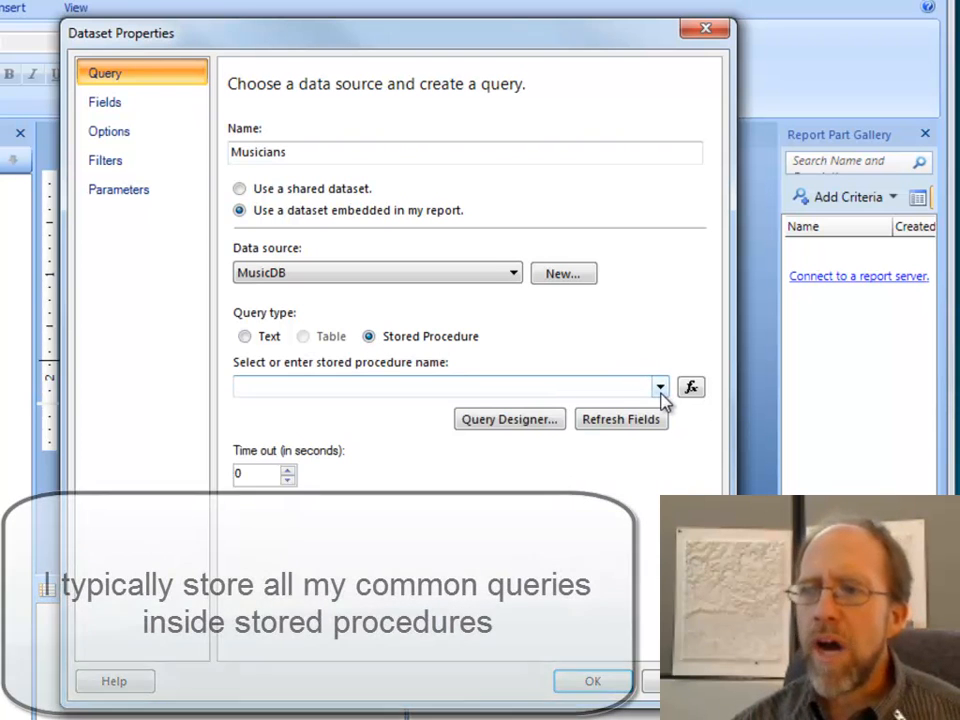
left_click(660, 390)
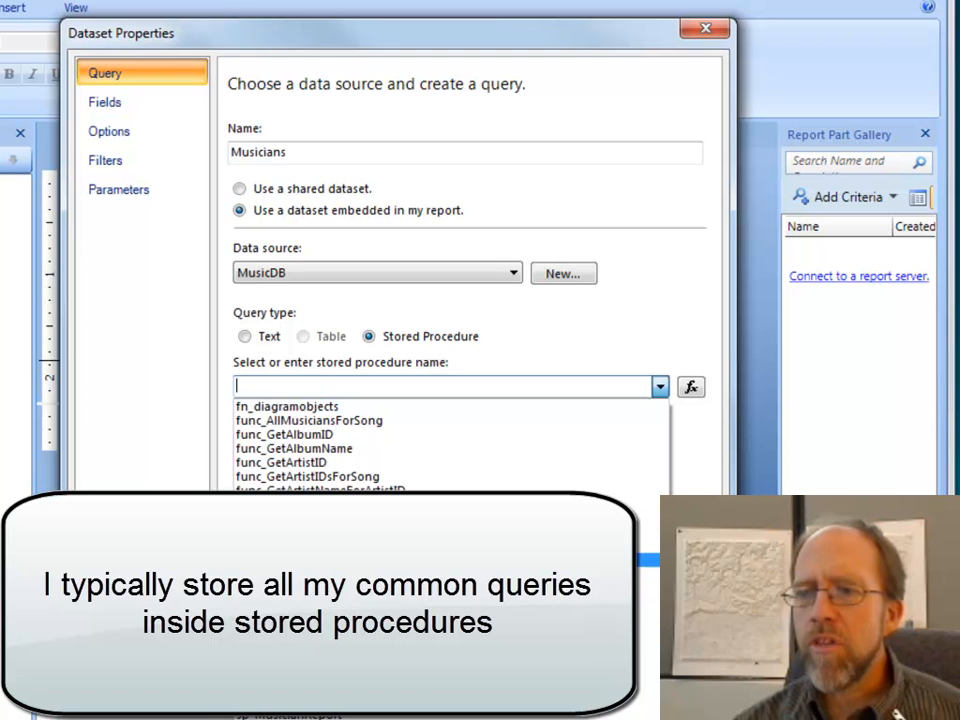
left_click(400, 560)
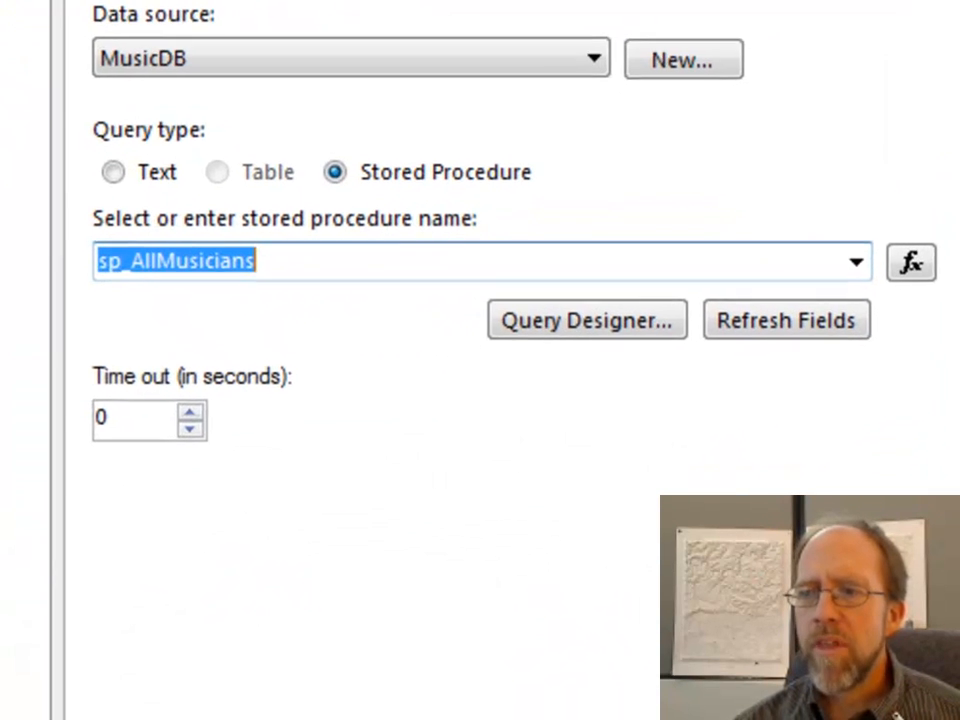
left_click(740, 715)
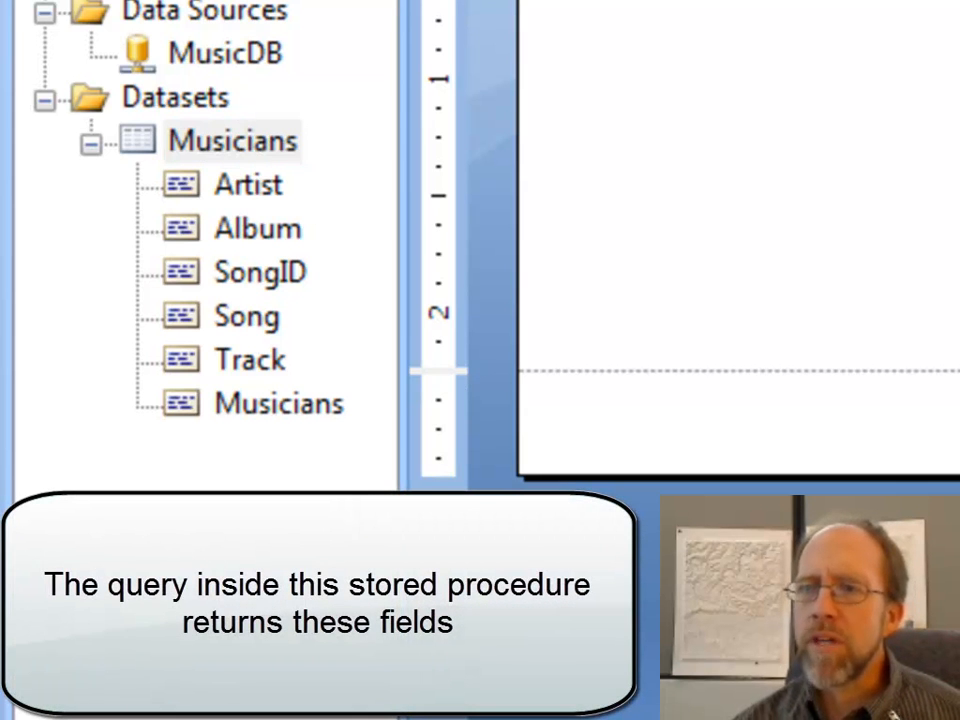
- Title the report "Musicians" and draw a list about 6.2 by 1.6 inches in the area below the title
type("Musicians")
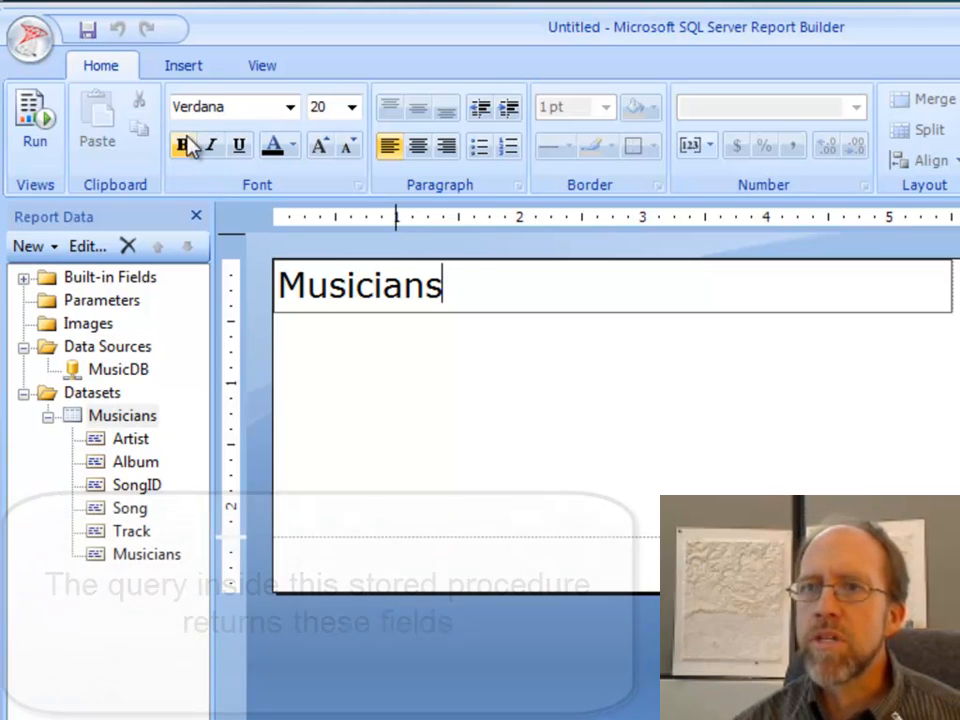
left_click(182, 68)
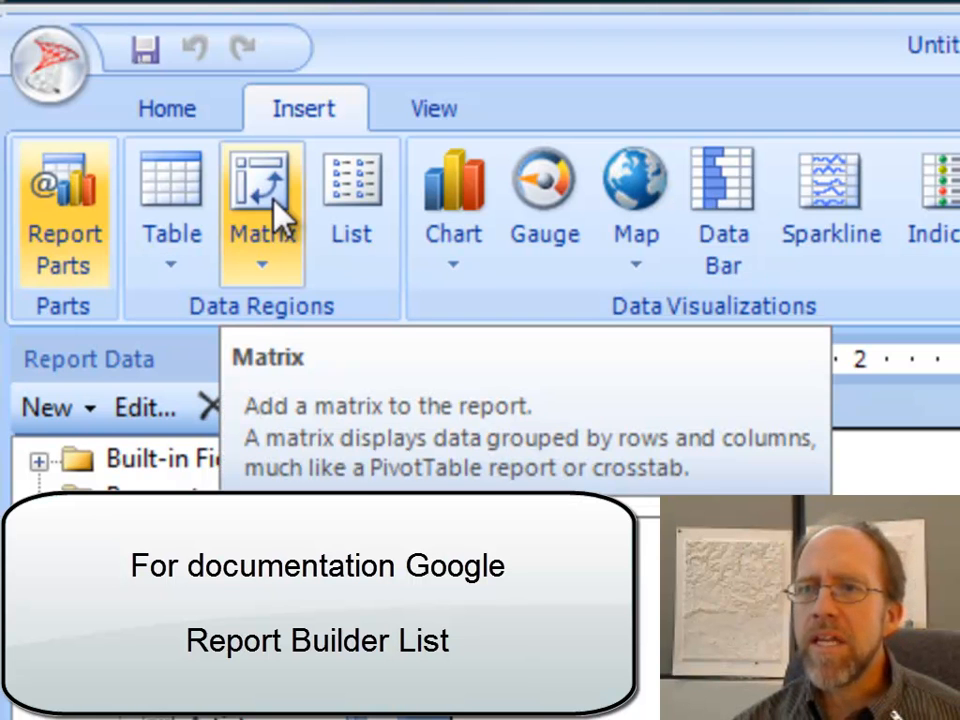
left_click(345, 205)
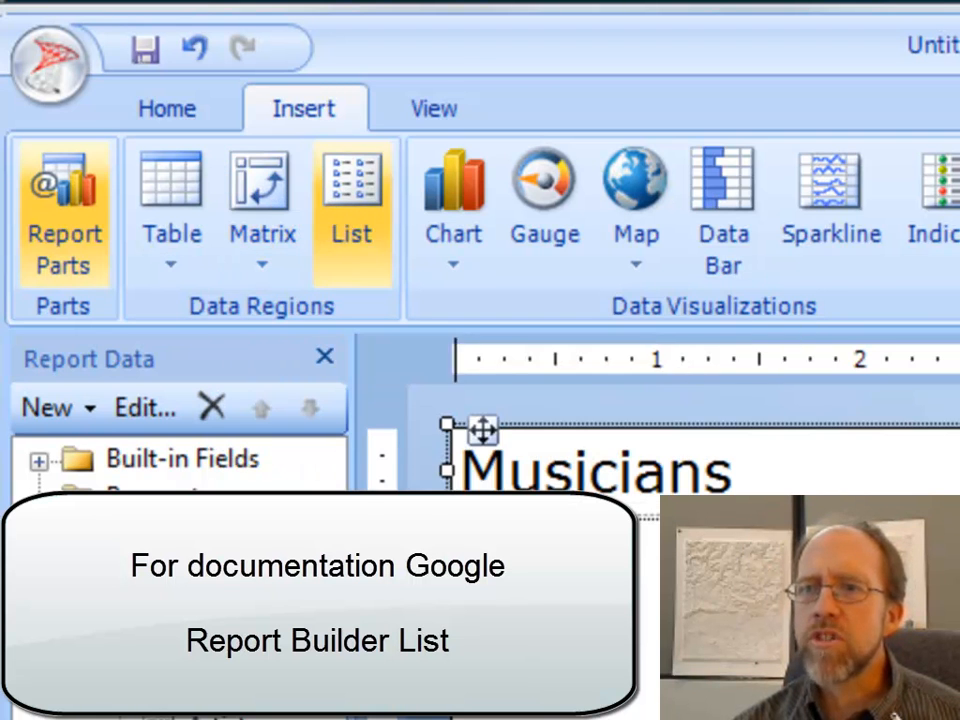
left_click_drag(476, 544, 955, 717)
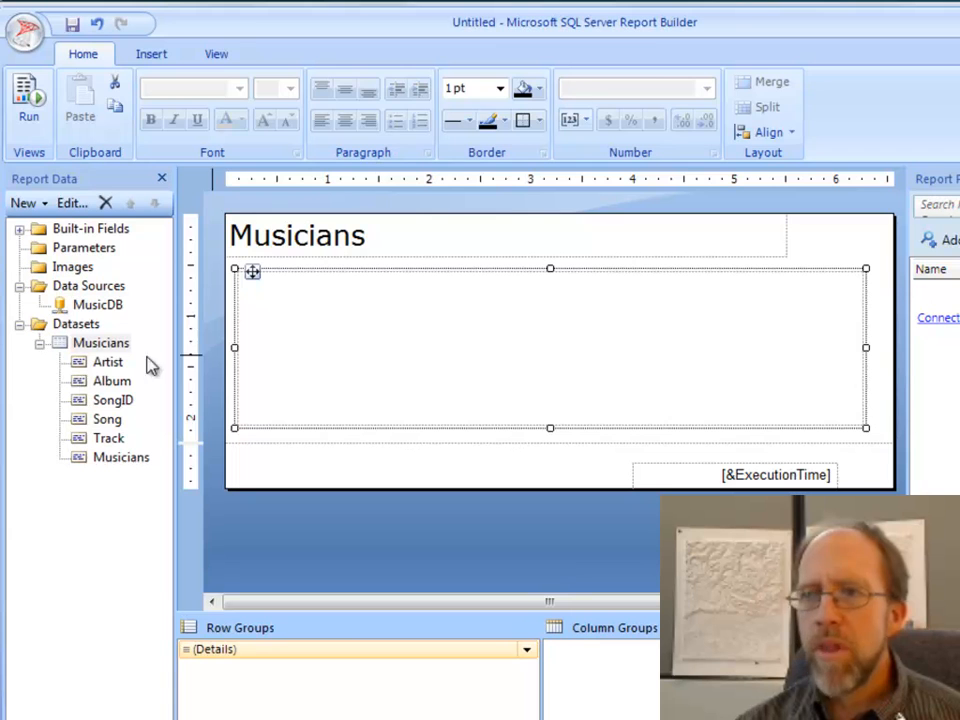
- Switch to SQL Server Management Studio, run EXEC sp_AllMusicians and examine all the columns it returns
left_click_drag(732, 19, 2, 60)
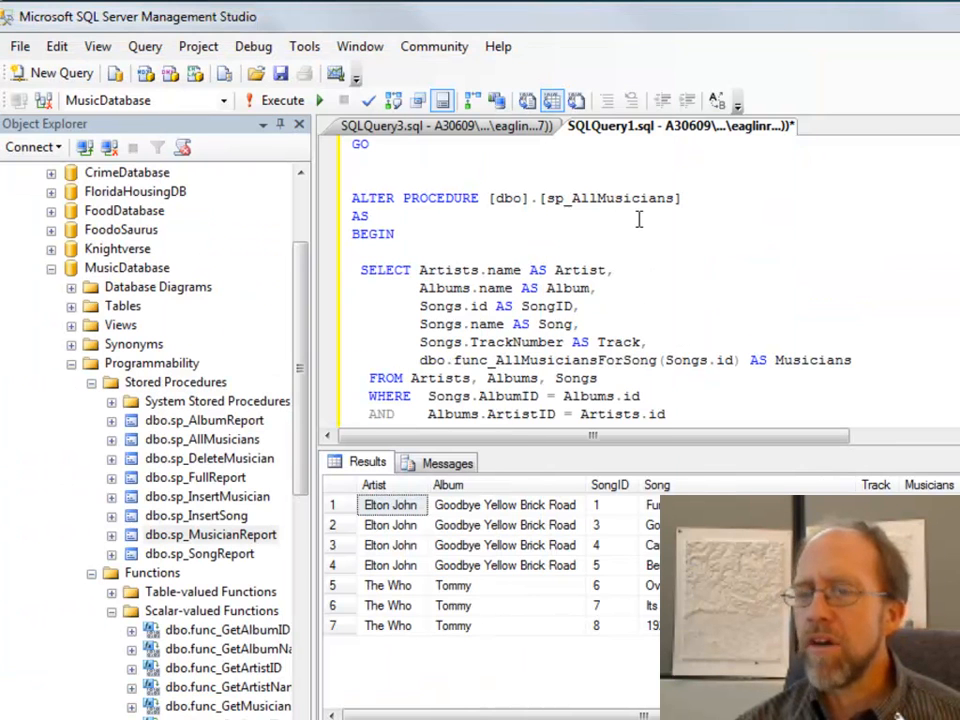
scroll(765, 253, "down", 3)
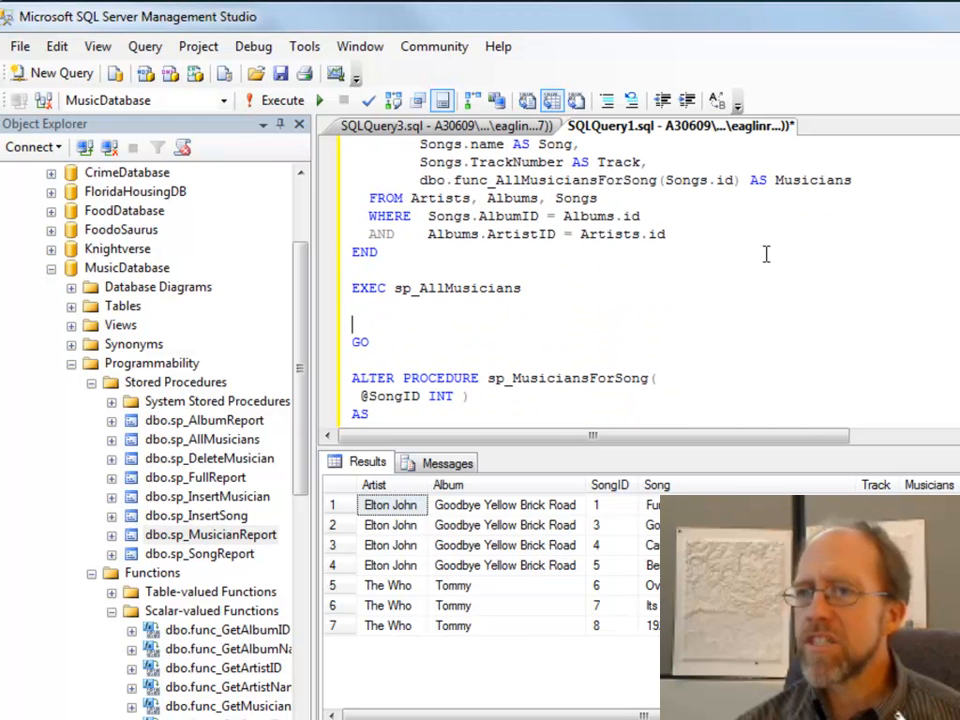
left_click_drag(522, 288, 350, 288)
left_click(276, 100)
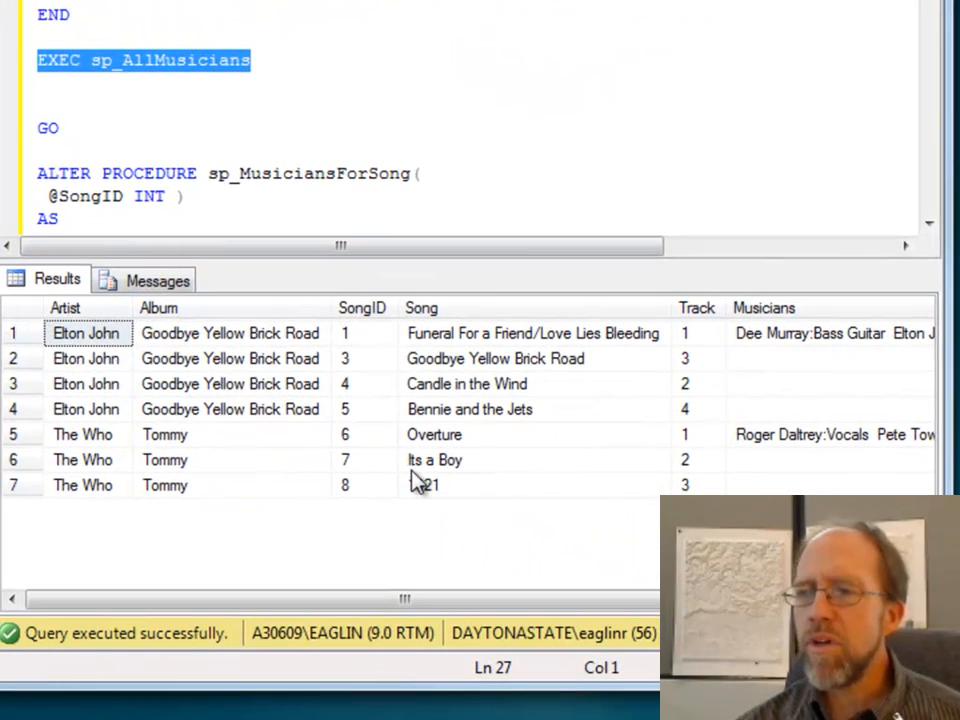
left_click_drag(441, 604, 583, 605)
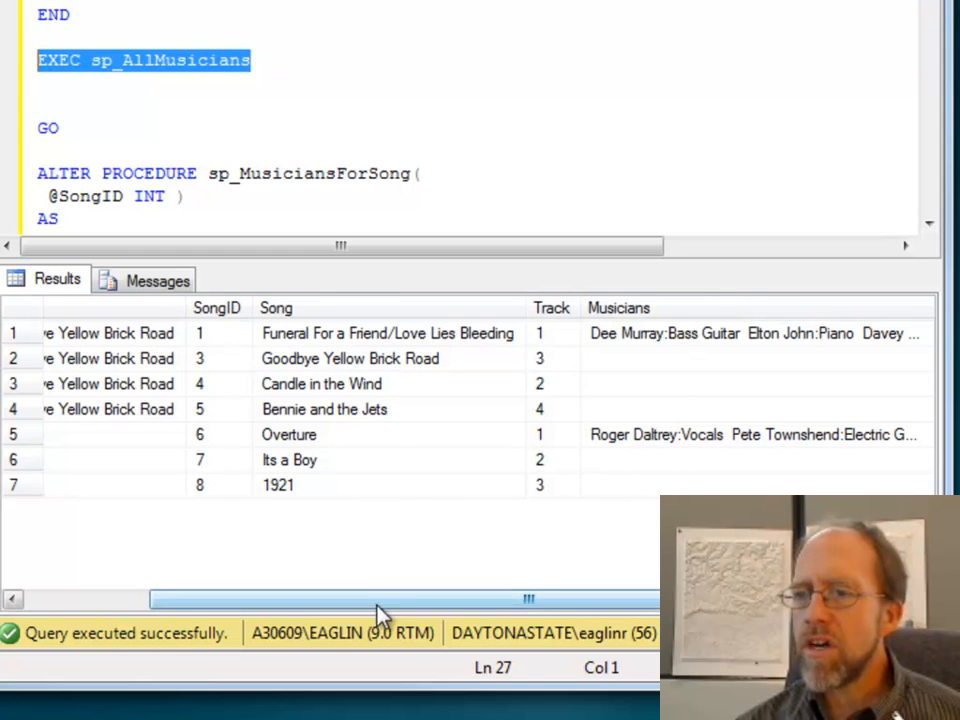
left_click_drag(383, 612, 242, 611)
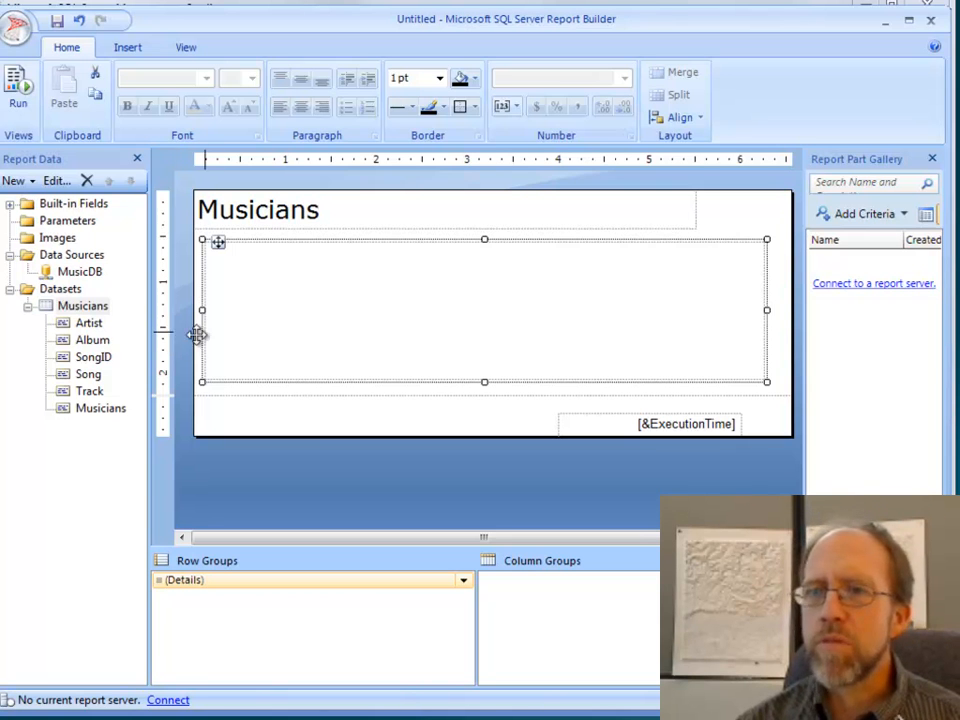
- Place the Artist, Album, Song and Musicians fields of the Musicians dataset inside the list
left_click(127, 48)
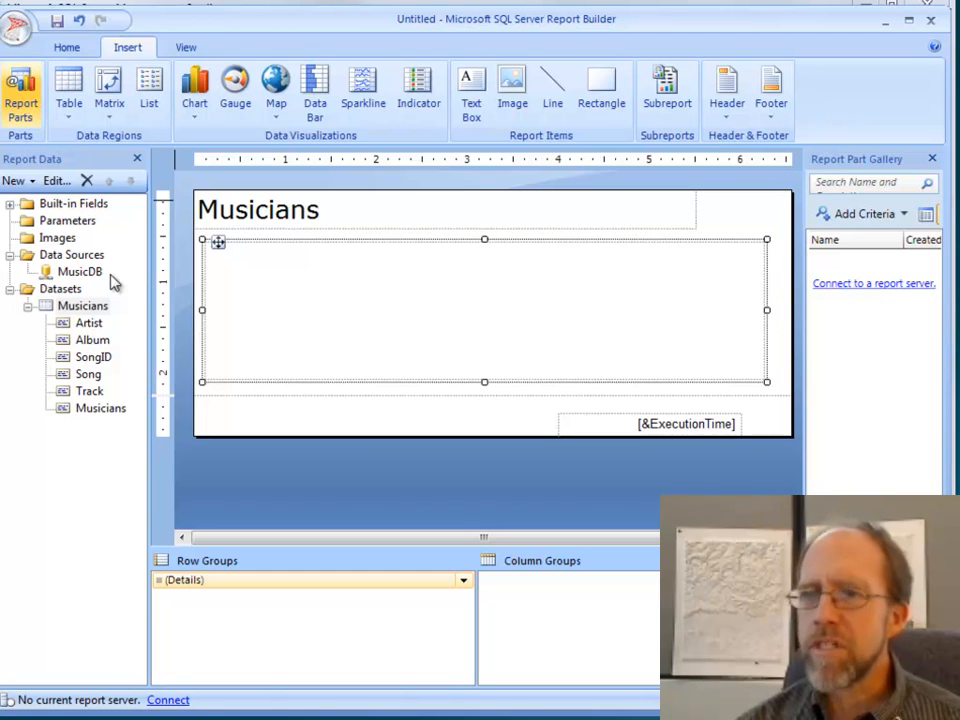
left_click_drag(90, 325, 238, 265)
left_click(97, 346)
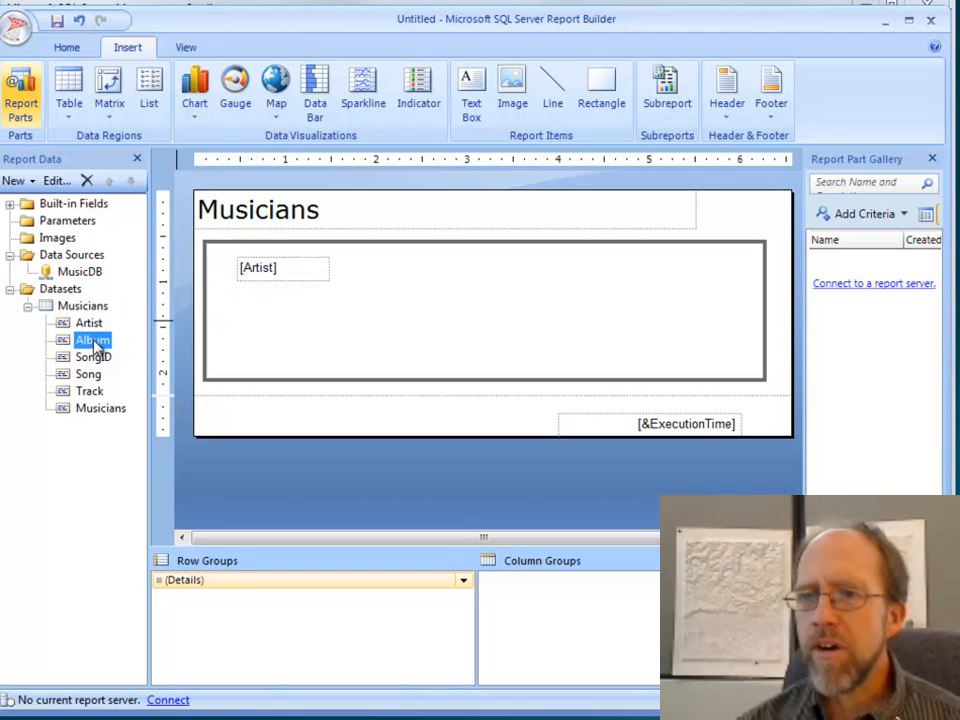
left_click_drag(98, 346, 370, 278)
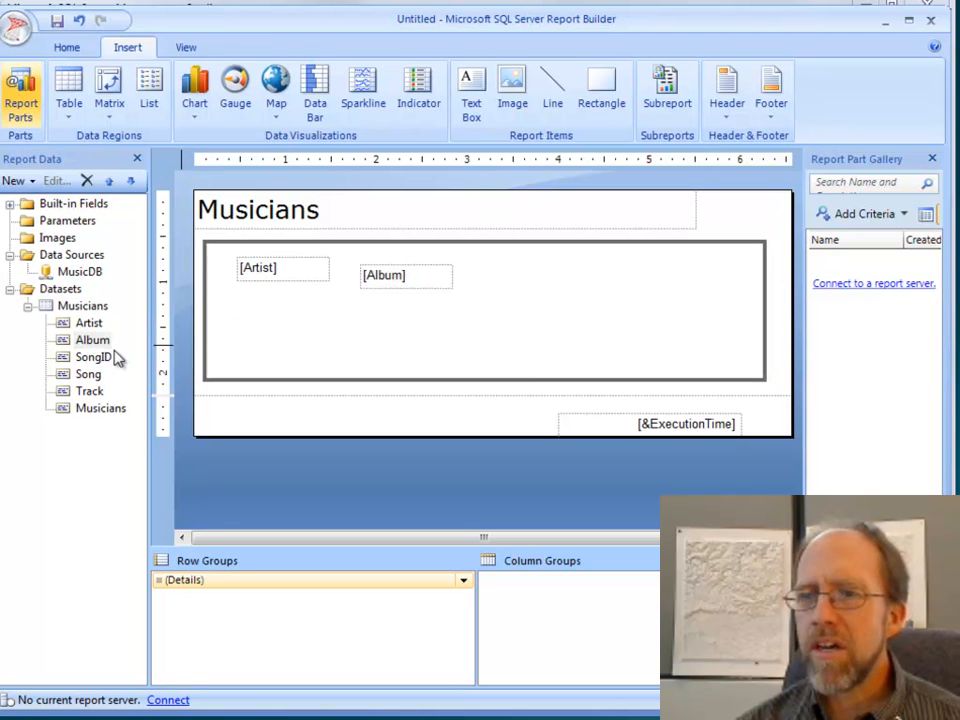
left_click_drag(88, 376, 497, 285)
left_click_drag(104, 416, 291, 339)
- Align the Artist, Album and Song fields in one row along the list's upper edge, widening Album and Song to about 2 inches each
left_click(296, 276)
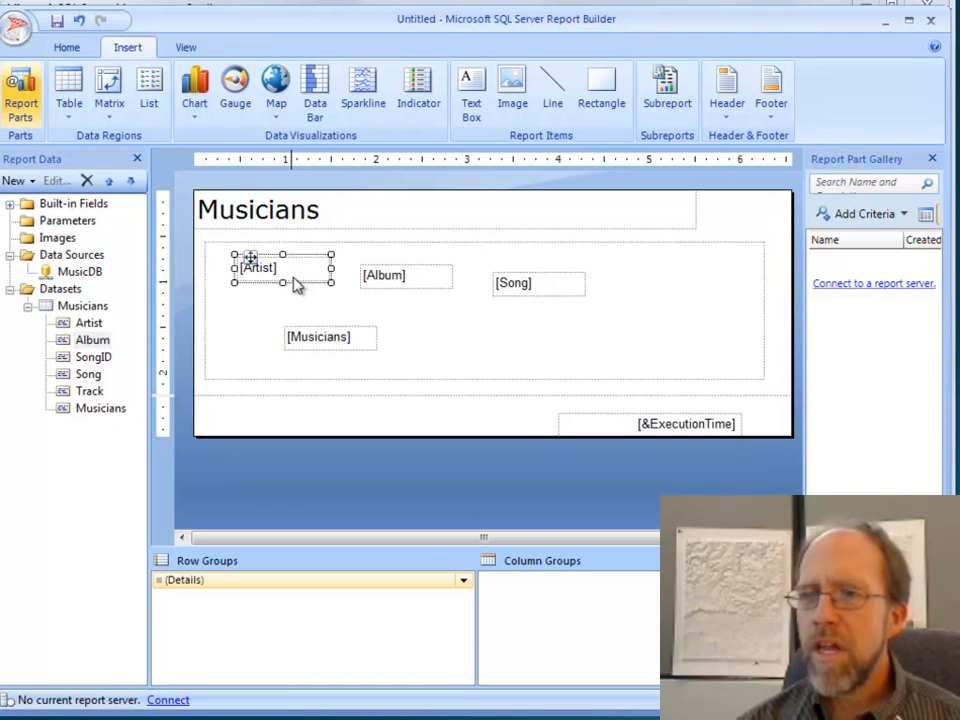
left_click_drag(305, 290, 281, 272)
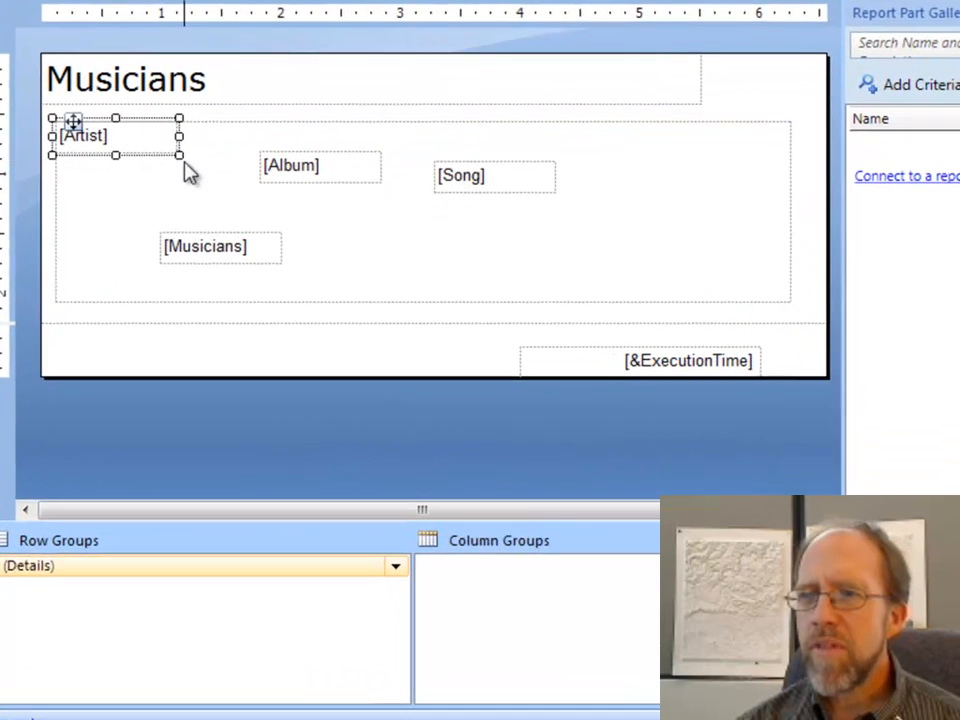
left_click(320, 189)
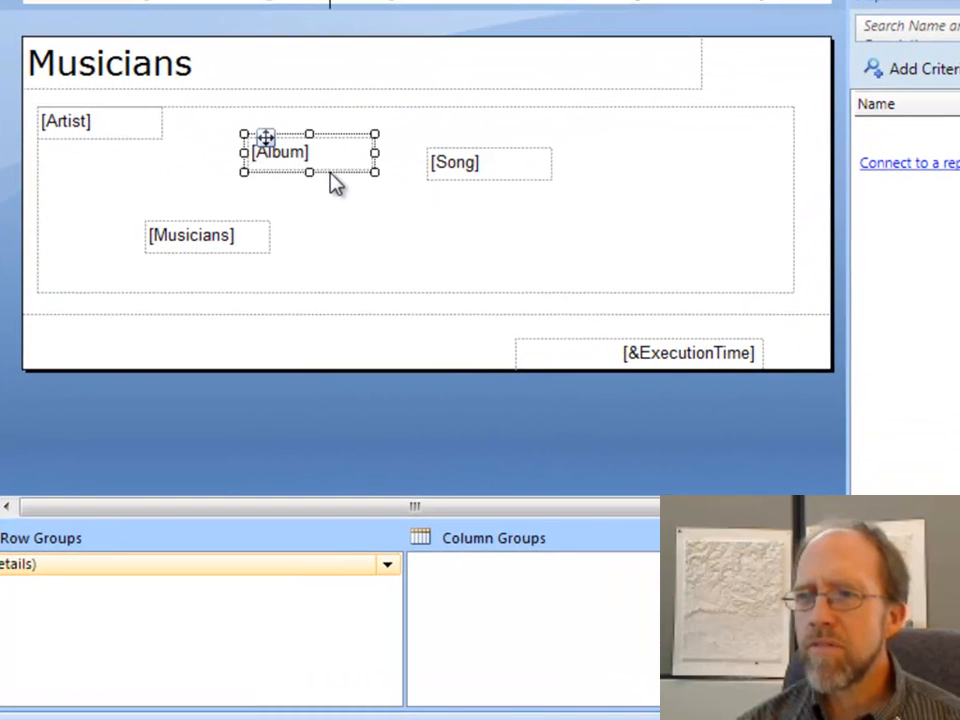
left_click_drag(332, 167, 490, 122)
left_click(470, 180)
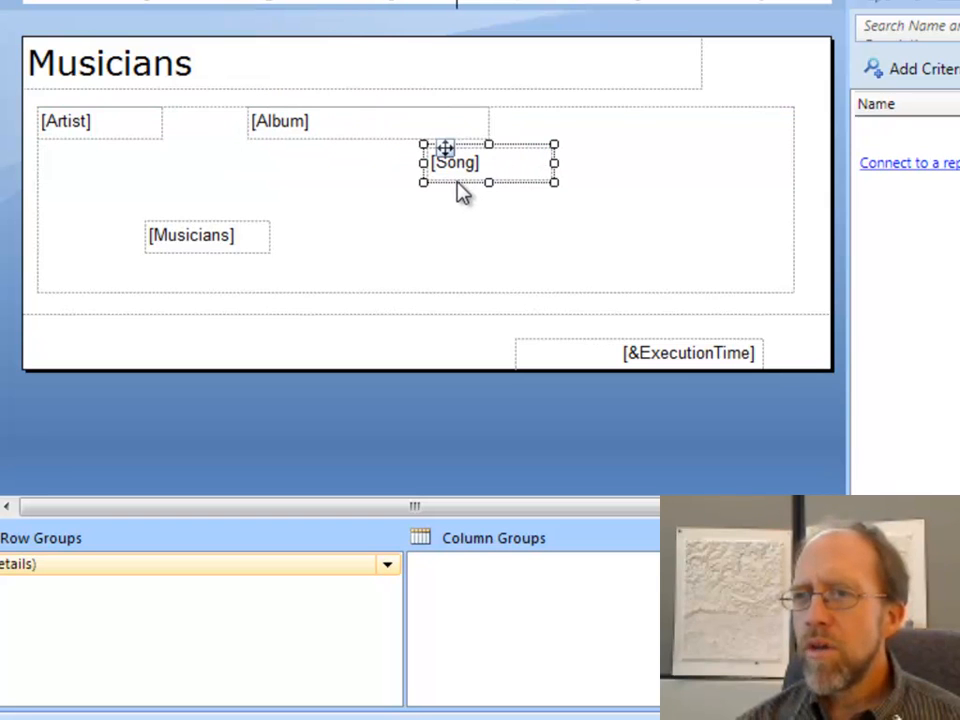
mouse_move(513, 172)
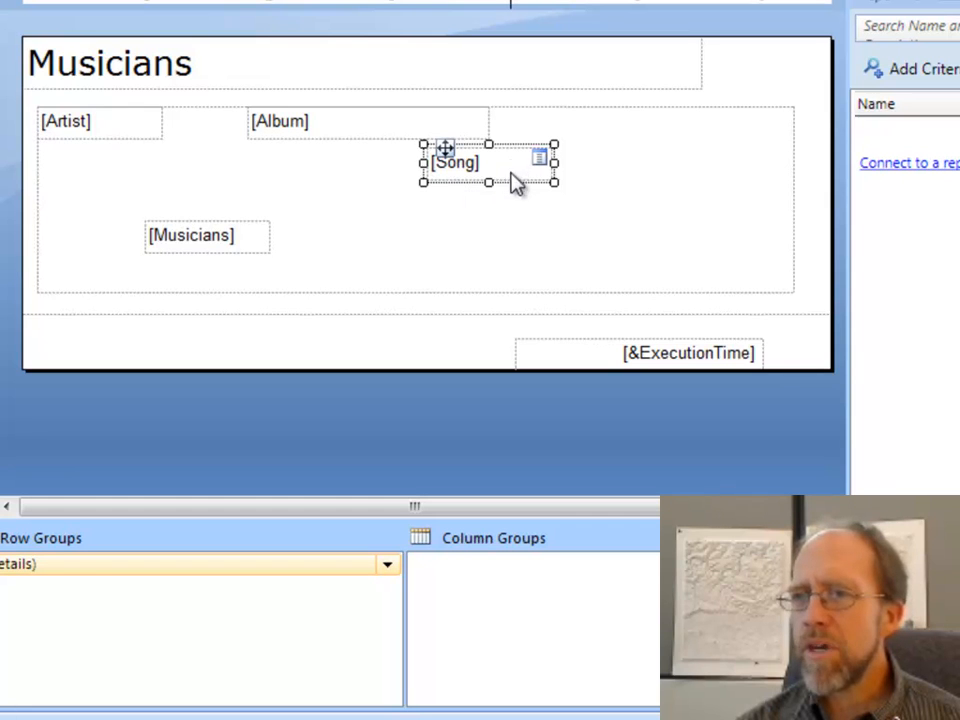
left_click_drag(512, 178, 762, 126)
- Move the Musicians field directly below Artist and widen it to end level with the Song field
left_click(256, 231)
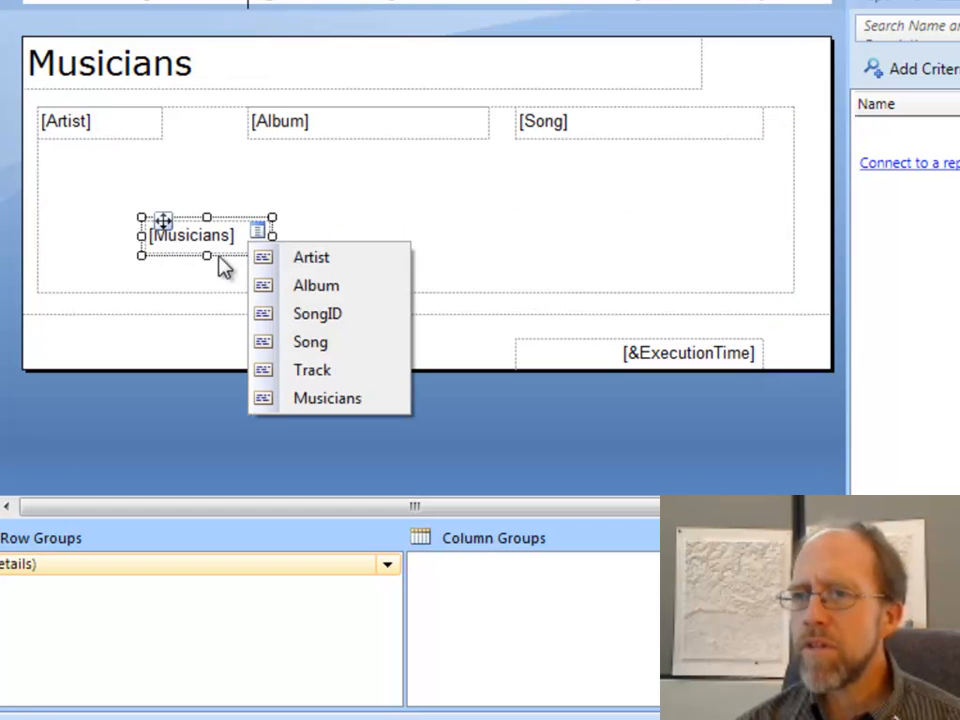
left_click(180, 262)
left_click_drag(172, 250, 67, 176)
left_click_drag(163, 161, 765, 184)
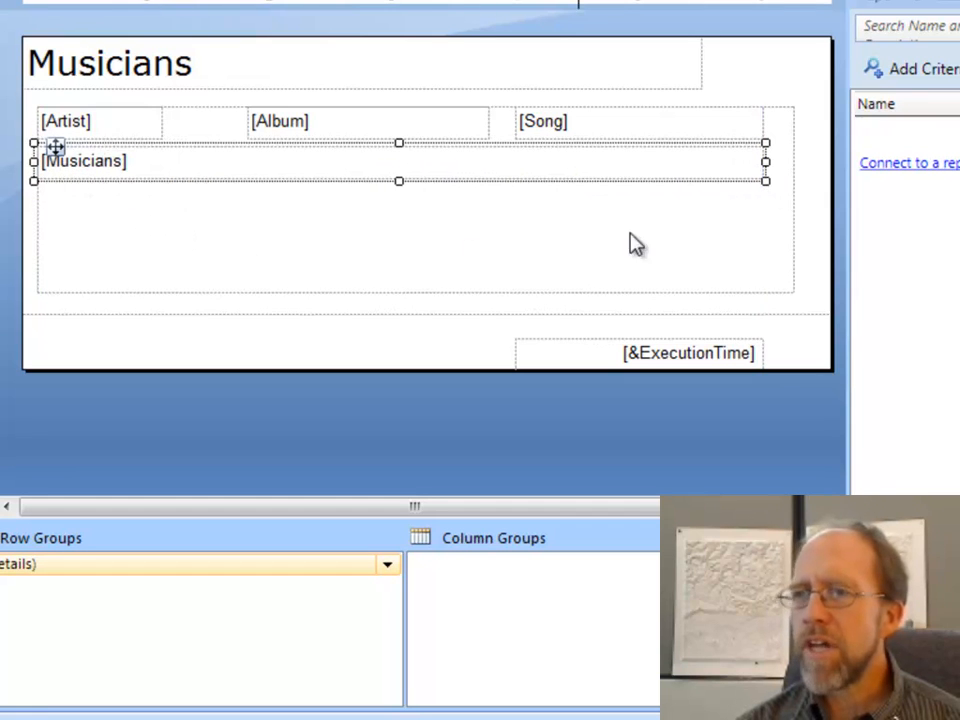
- Shorten the list to about 0.7 inch high so it ends just below the Musicians field, and run the report
left_click(448, 285)
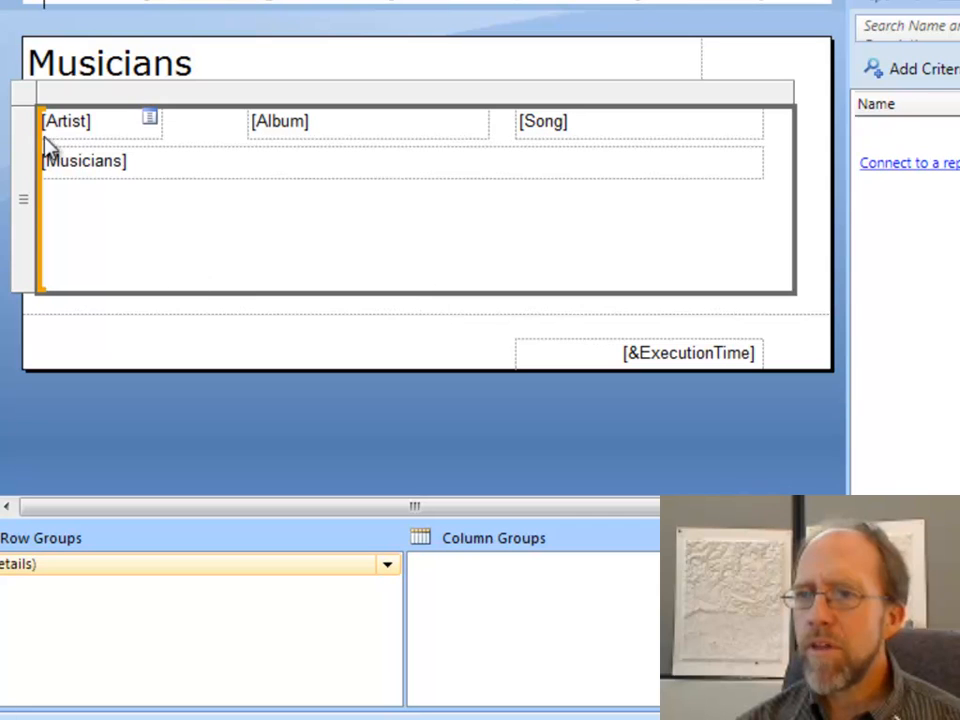
left_click(28, 104)
left_click_drag(415, 295, 418, 198)
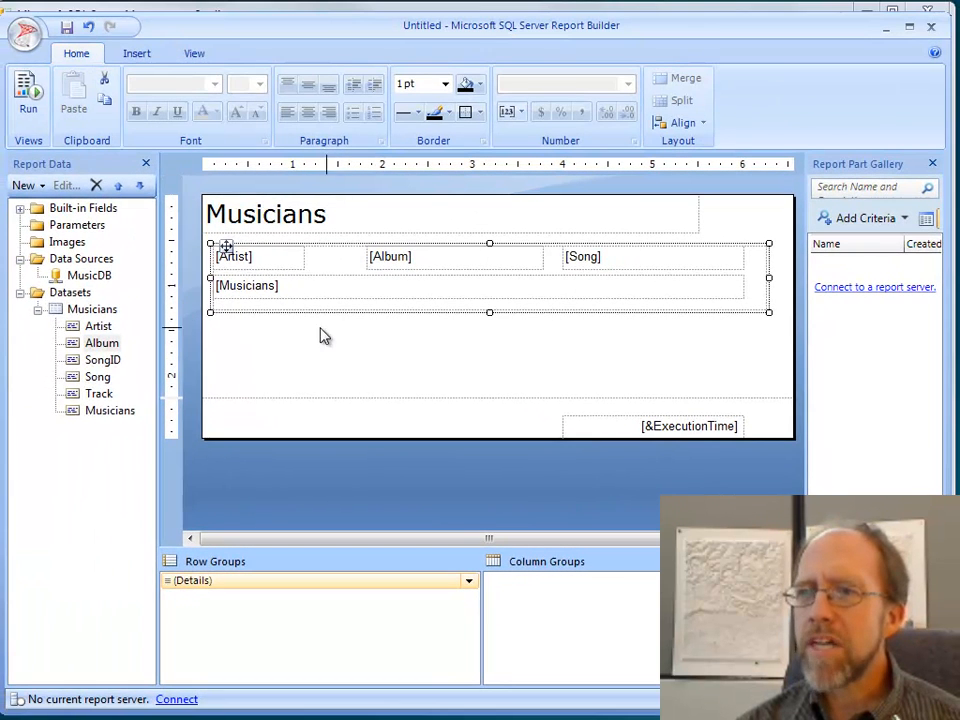
left_click(28, 95)
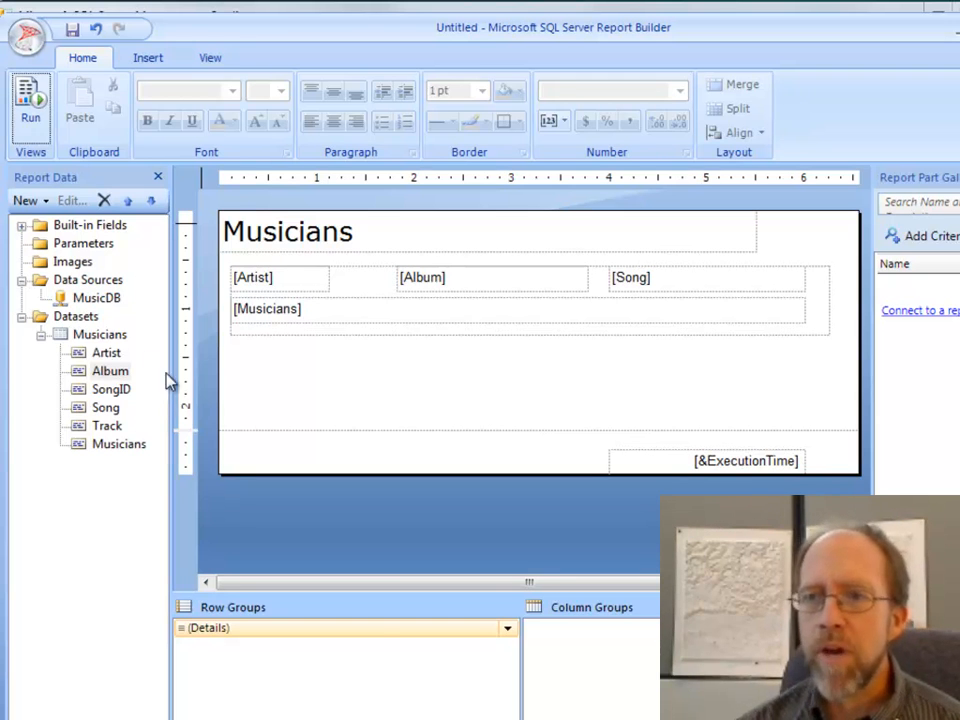
- Add a second dataset embedded in the report and base it on the MusicDB data source
right_click(90, 318)
left_click(140, 335)
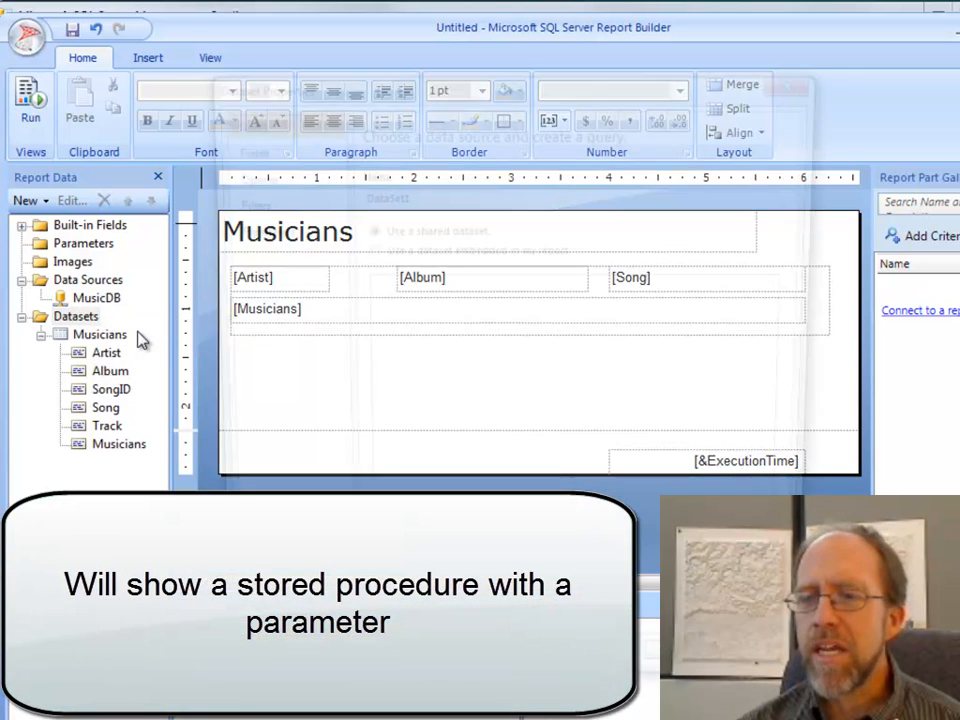
left_click(403, 252)
left_click(617, 310)
left_click(456, 327)
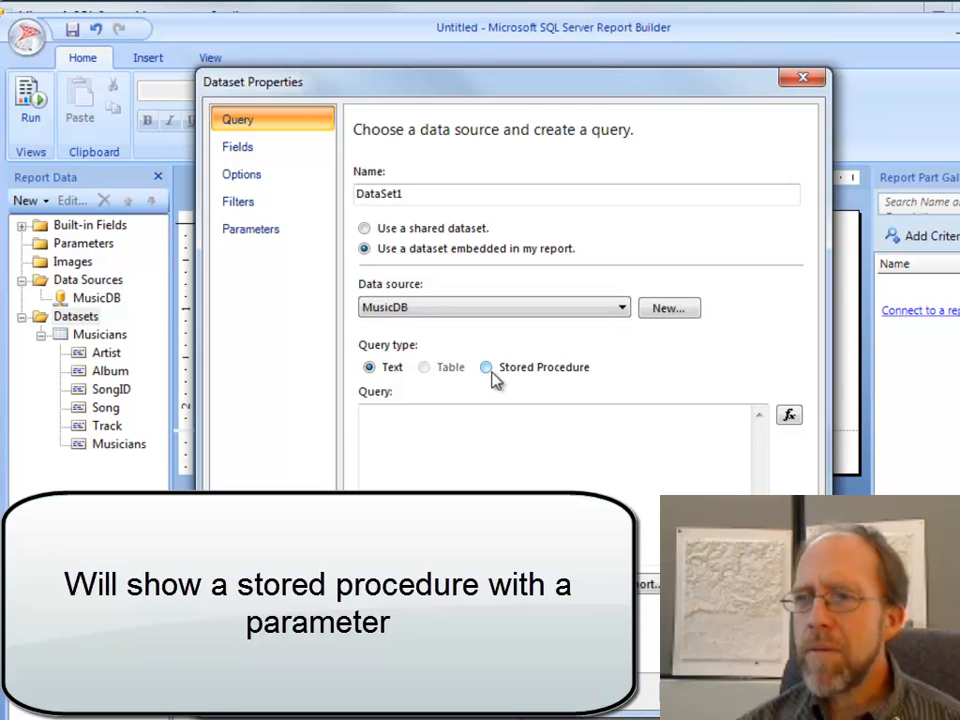
- Set the new dataset's query to the stored procedure sp_MusiciansForSong and save the dataset
left_click(490, 368)
left_click(760, 414)
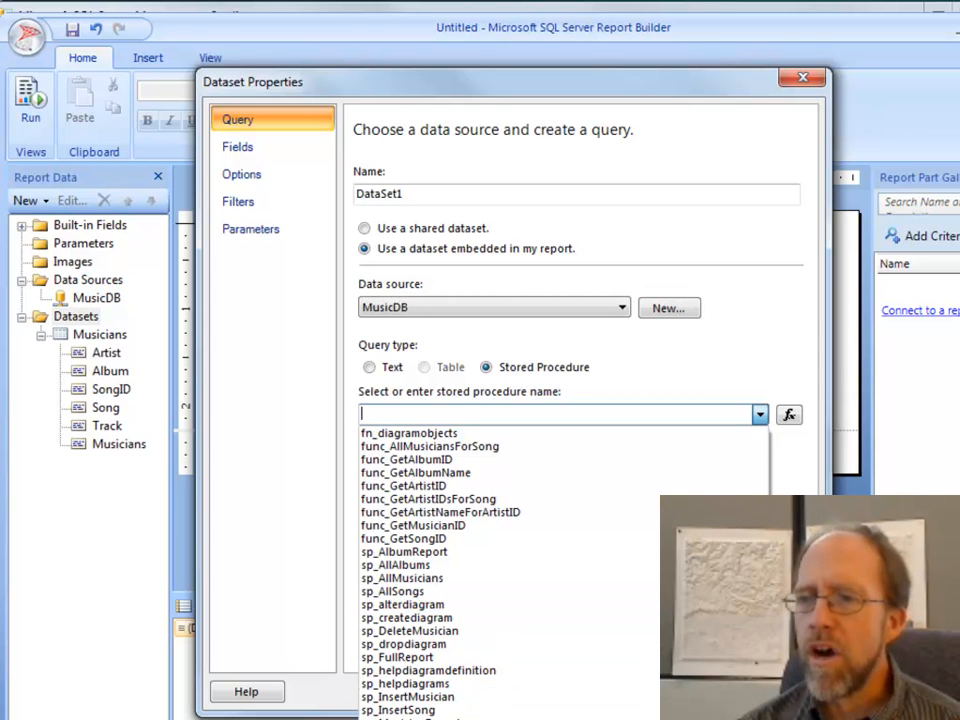
left_click(473, 718)
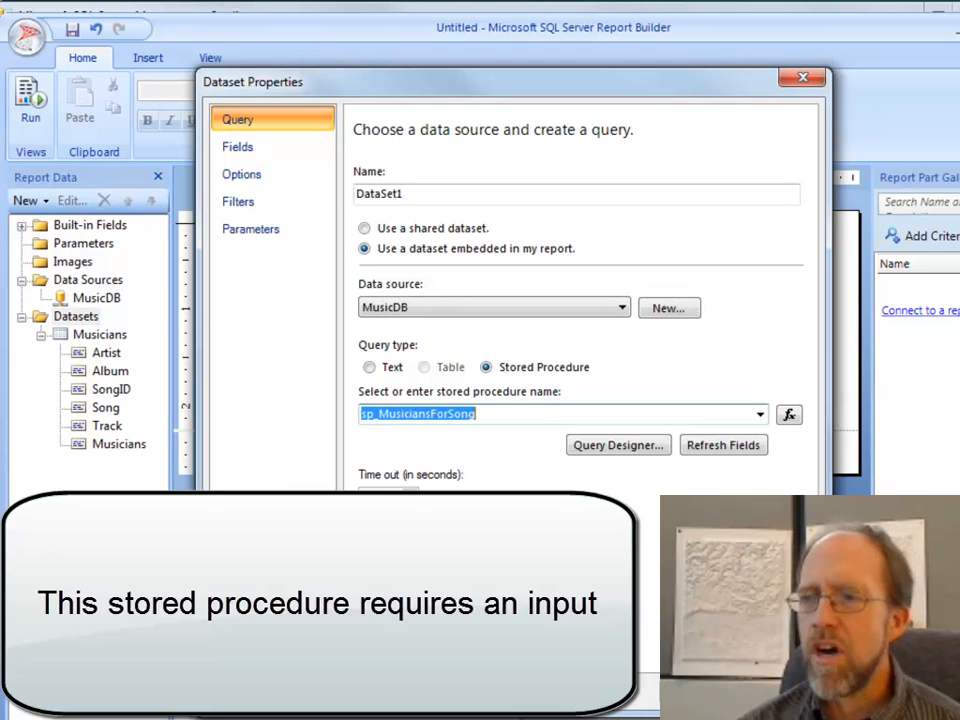
left_click(700, 691)
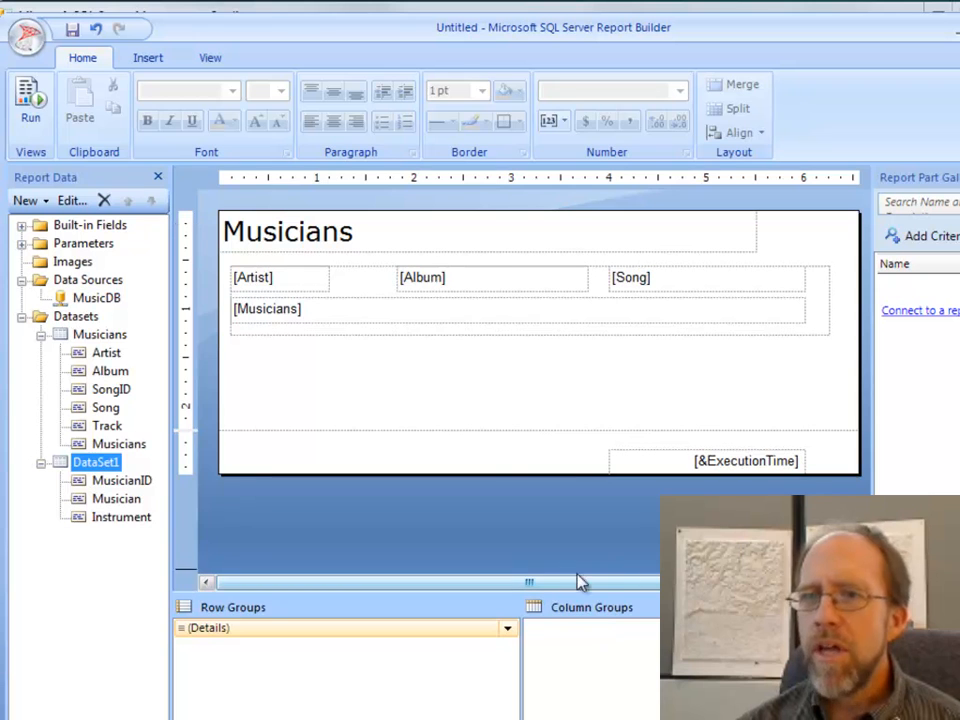
- Expand the report's parameters and inspect the SongID parameter
left_click(21, 244)
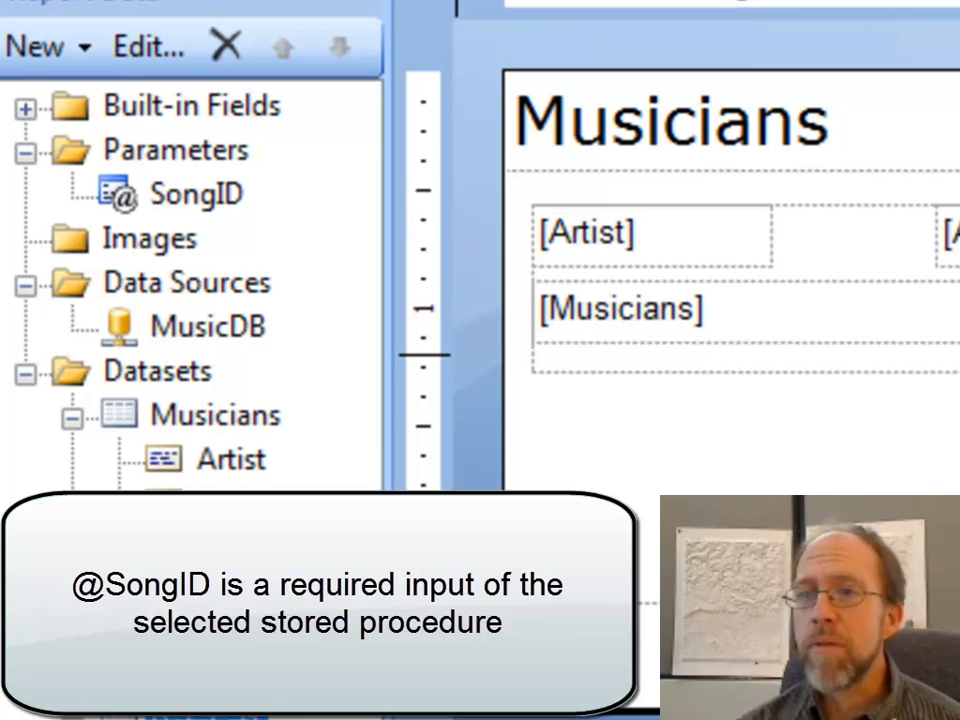
left_click(174, 196)
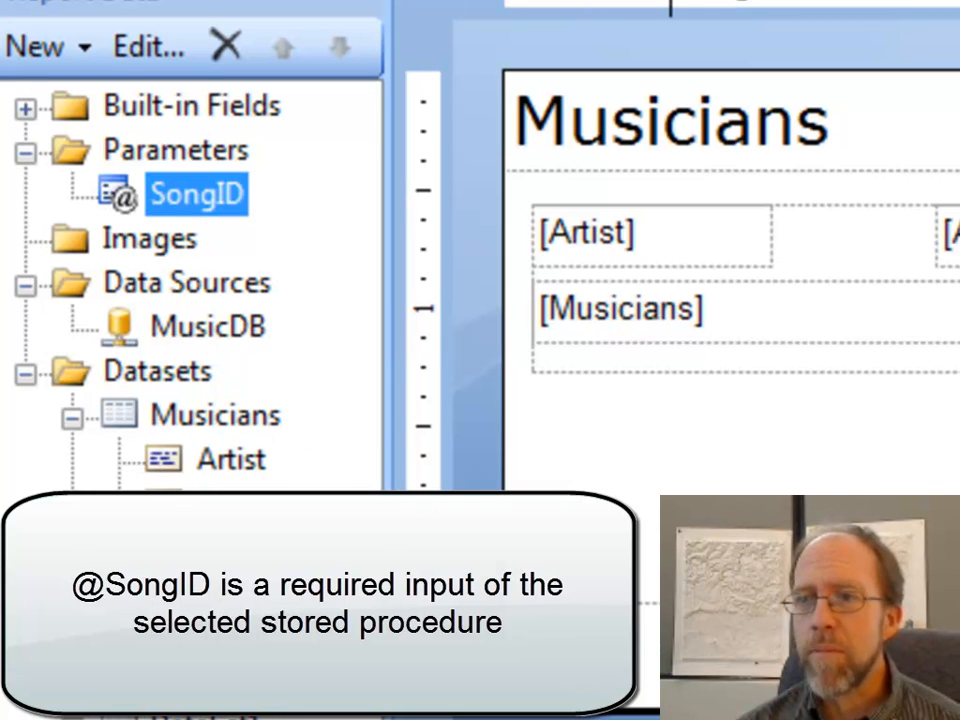
left_click(713, 514)
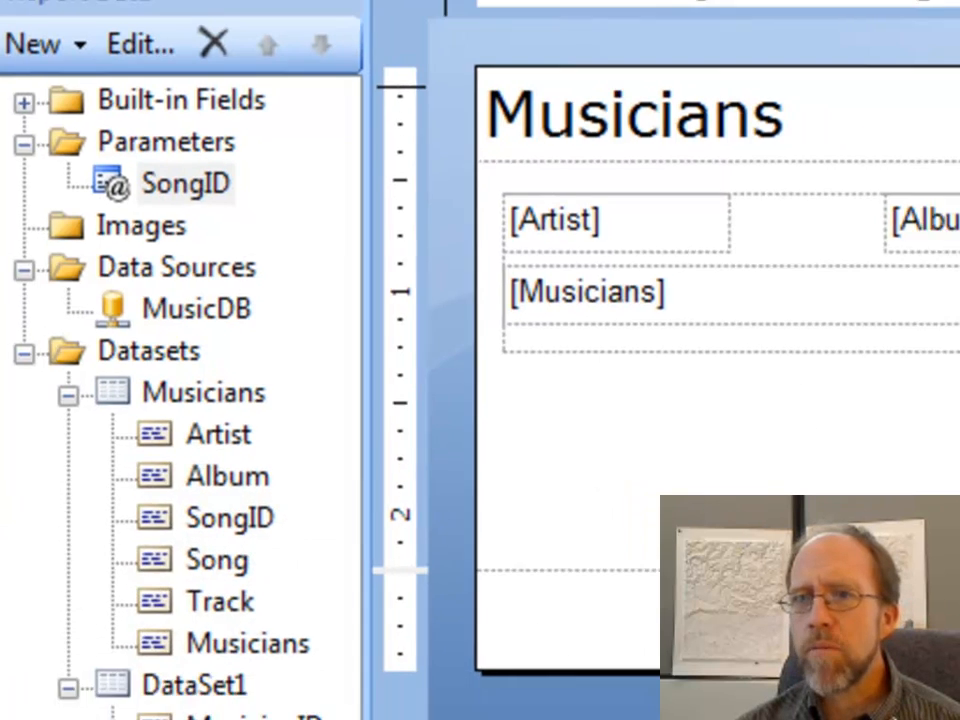
- Run the report with Song ID 1 and examine the musicians listed for each song
left_click(30, 3)
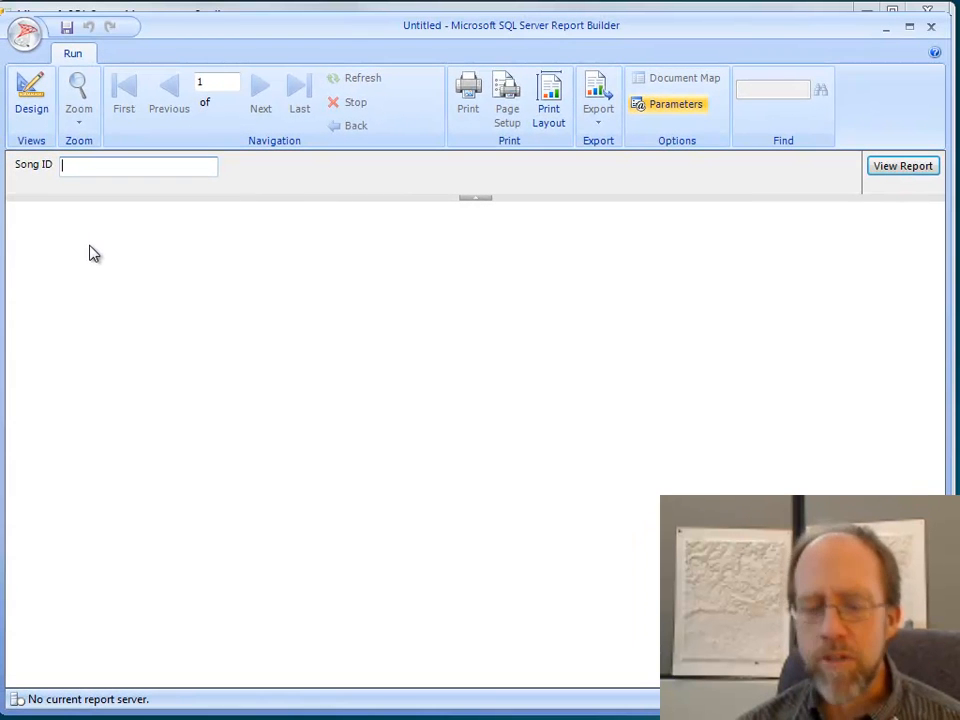
type("1")
left_click(928, 168)
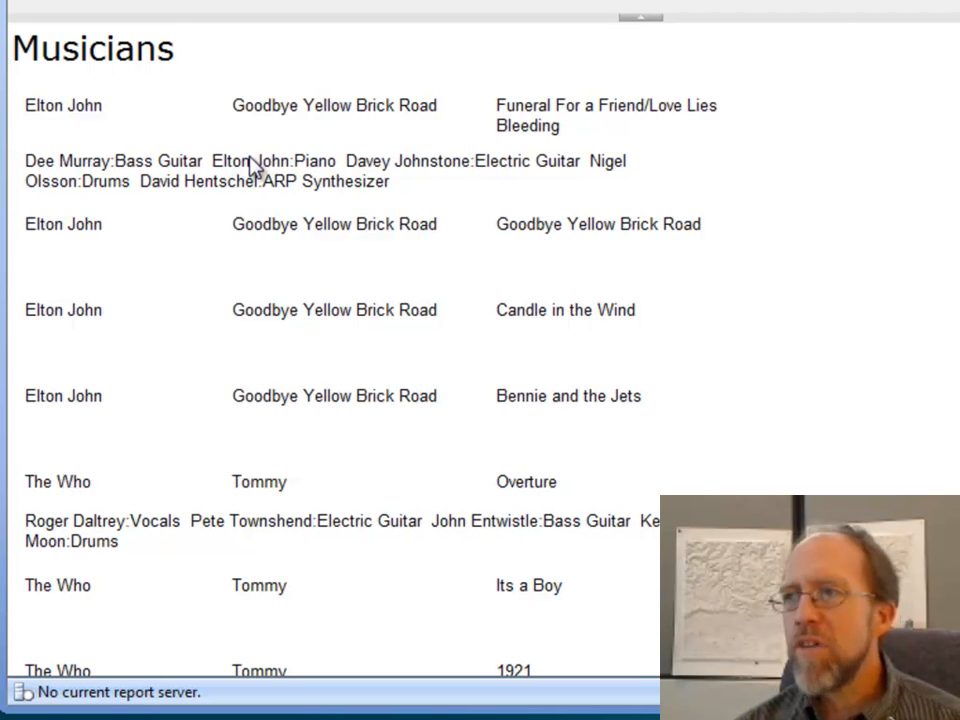
left_click(645, 20)
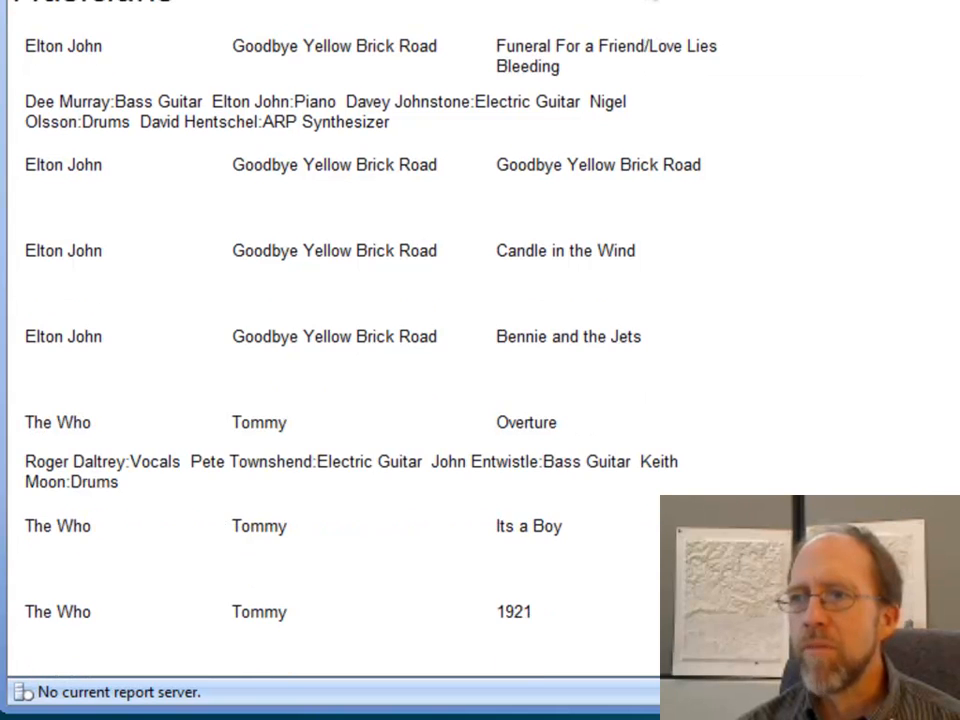
left_click(645, 0)
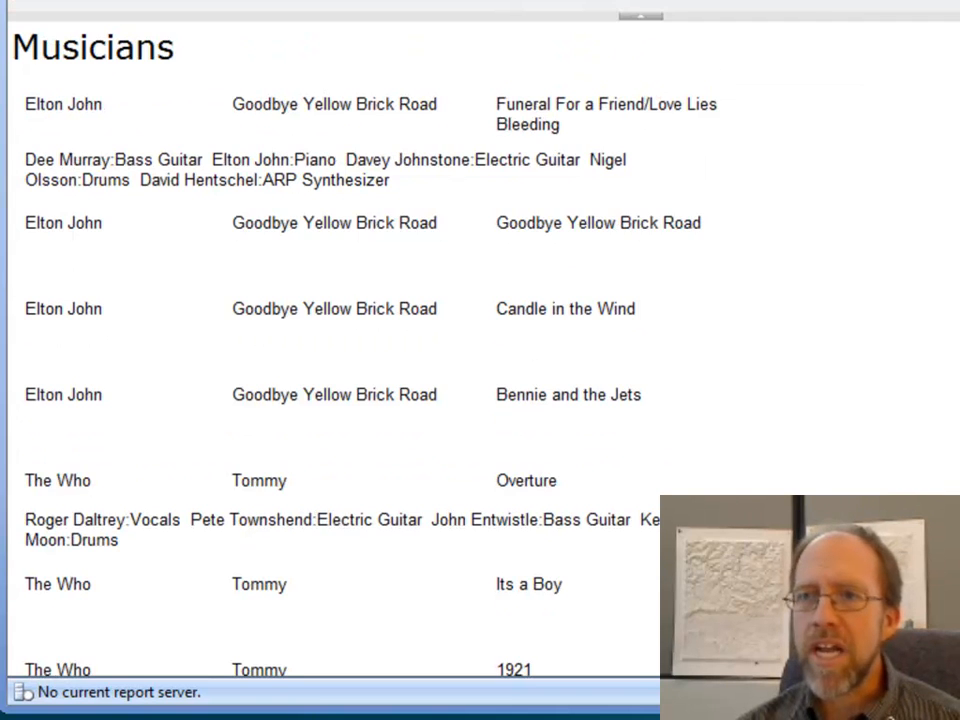
- Return to the report design and draw a second list about 6 by 0.7 inches below the first one
left_click(33, 52)
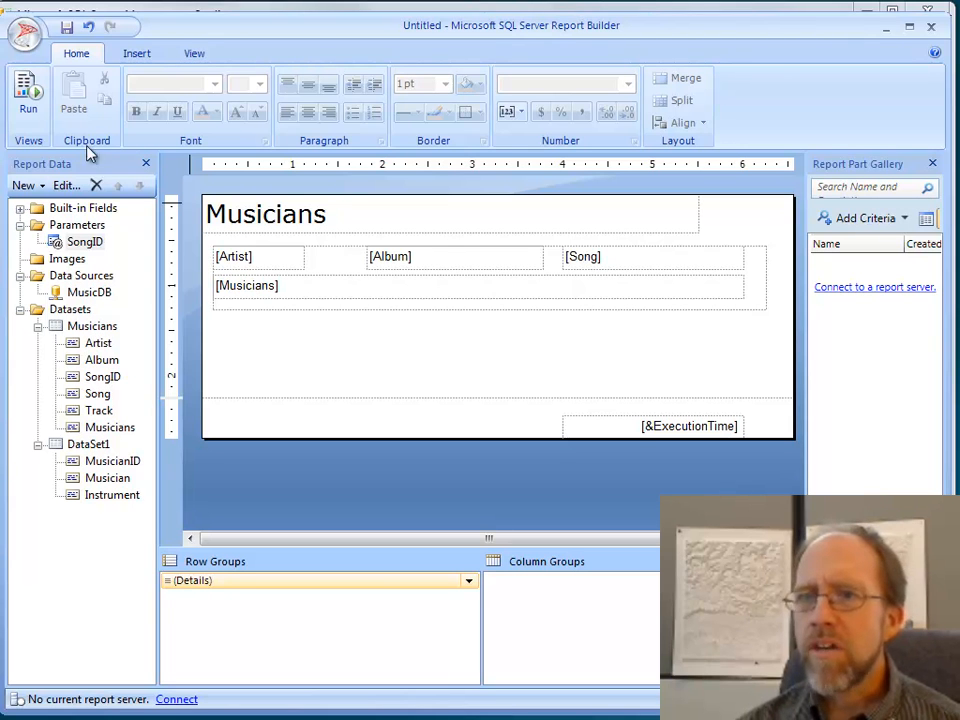
left_click(128, 56)
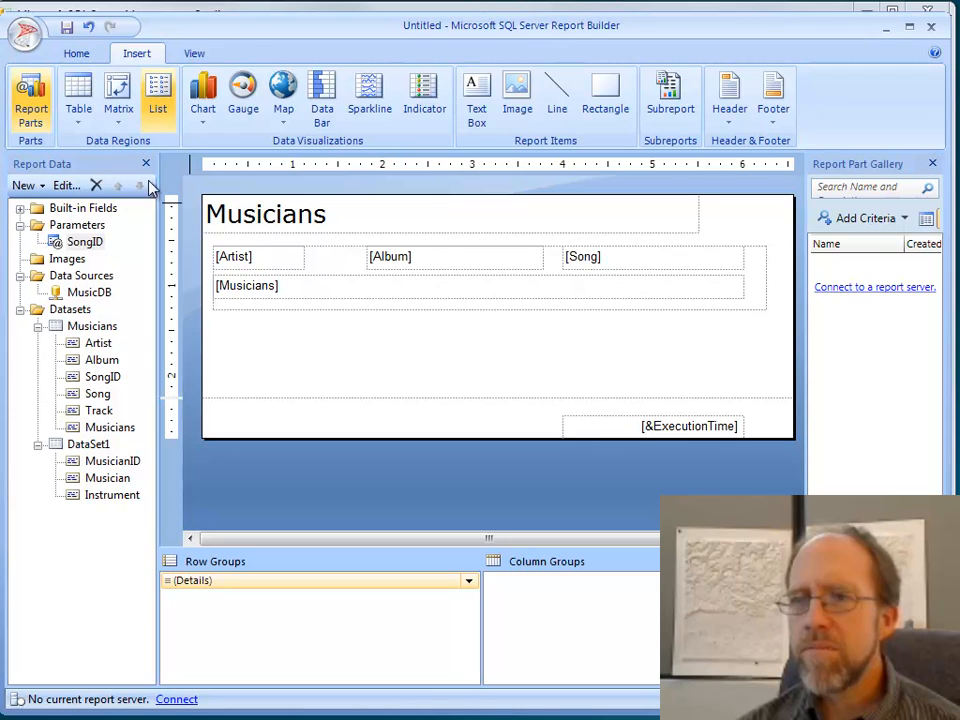
left_click_drag(215, 324, 769, 388)
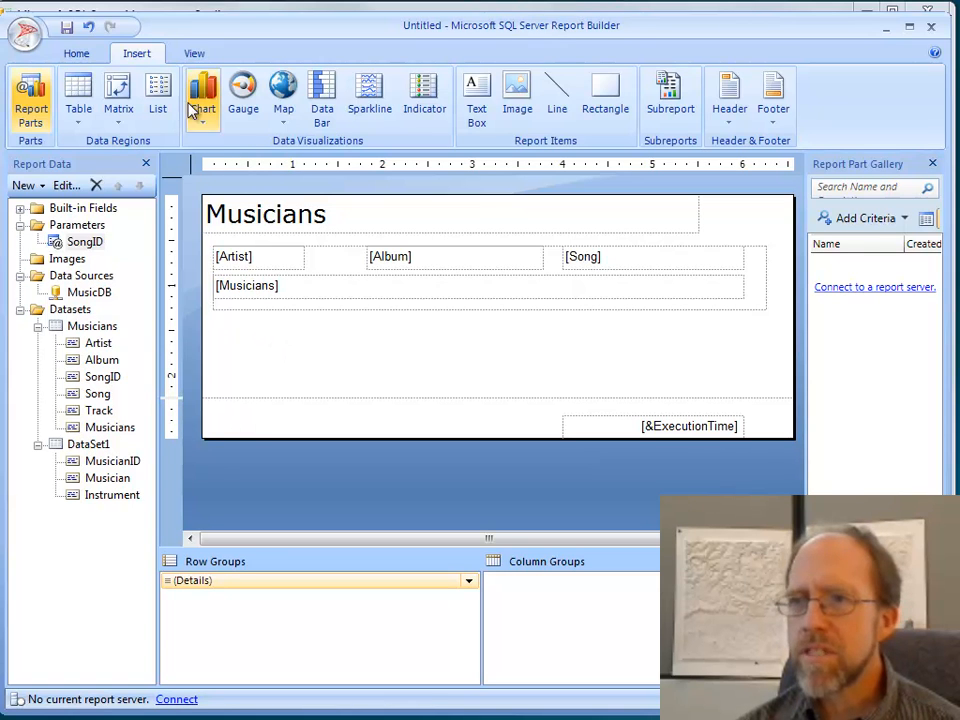
left_click(157, 100)
left_click_drag(222, 328, 769, 394)
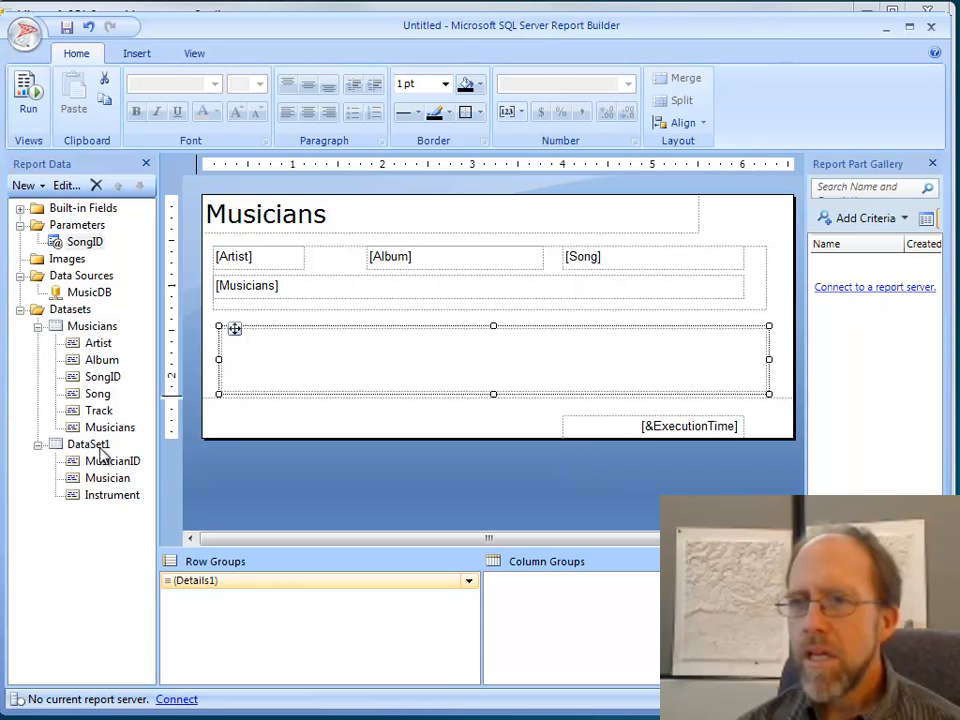
- Place the Musician and Instrument fields of DataSet1 side by side in the second list
left_click(112, 480)
left_click_drag(115, 485, 258, 356)
left_click(107, 497)
left_click_drag(105, 498, 423, 342)
left_click(435, 366)
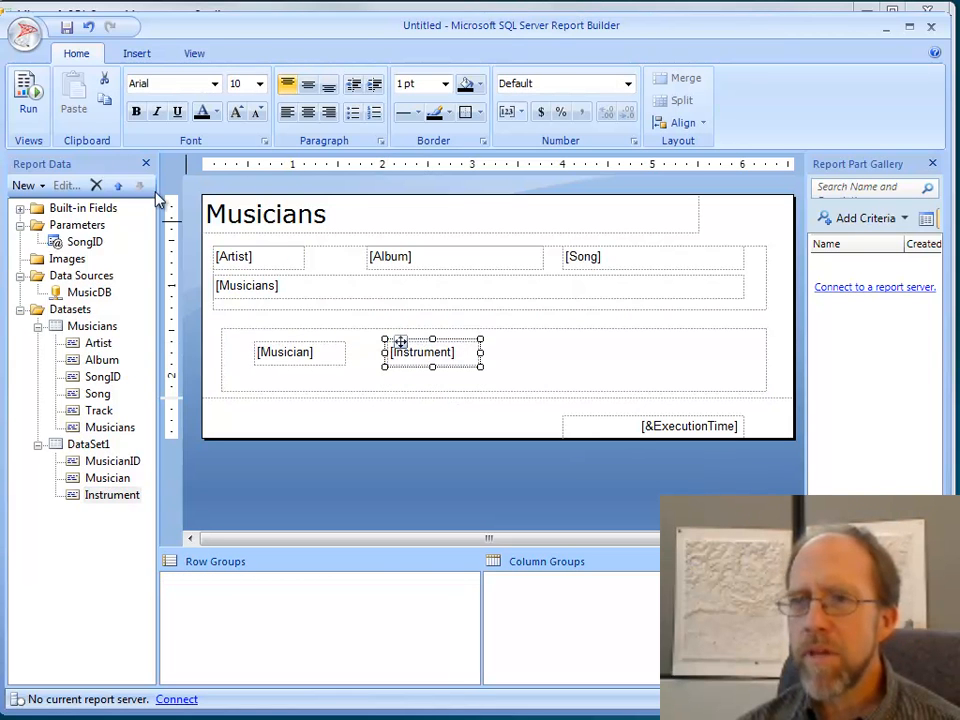
- Run the report with Song ID 1 and check the output of both lists
left_click(28, 95)
left_click(96, 166)
type("1")
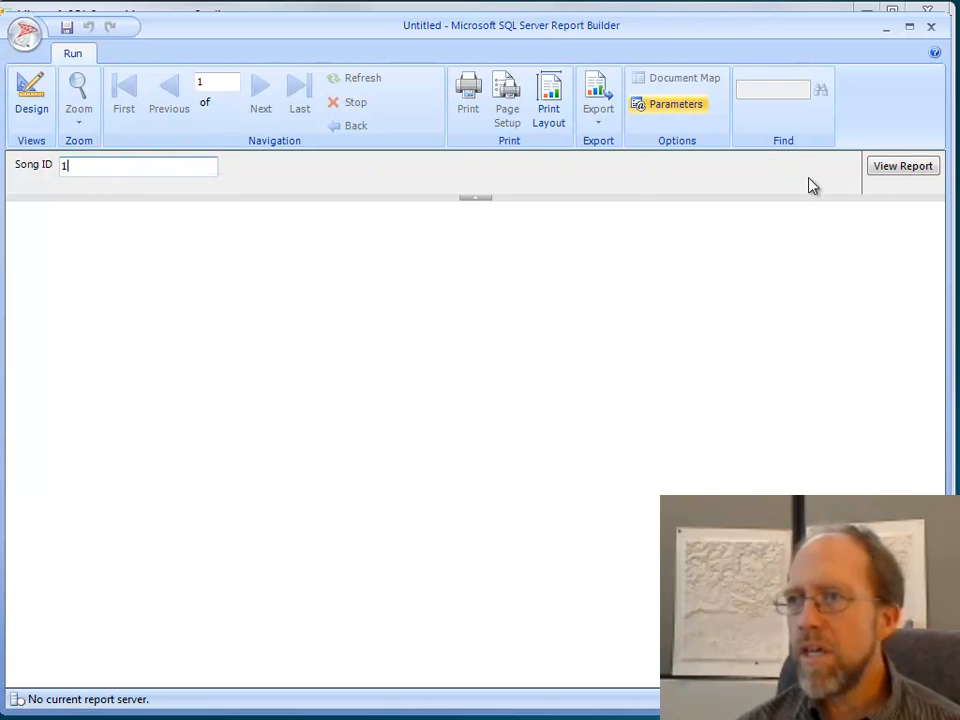
left_click(901, 171)
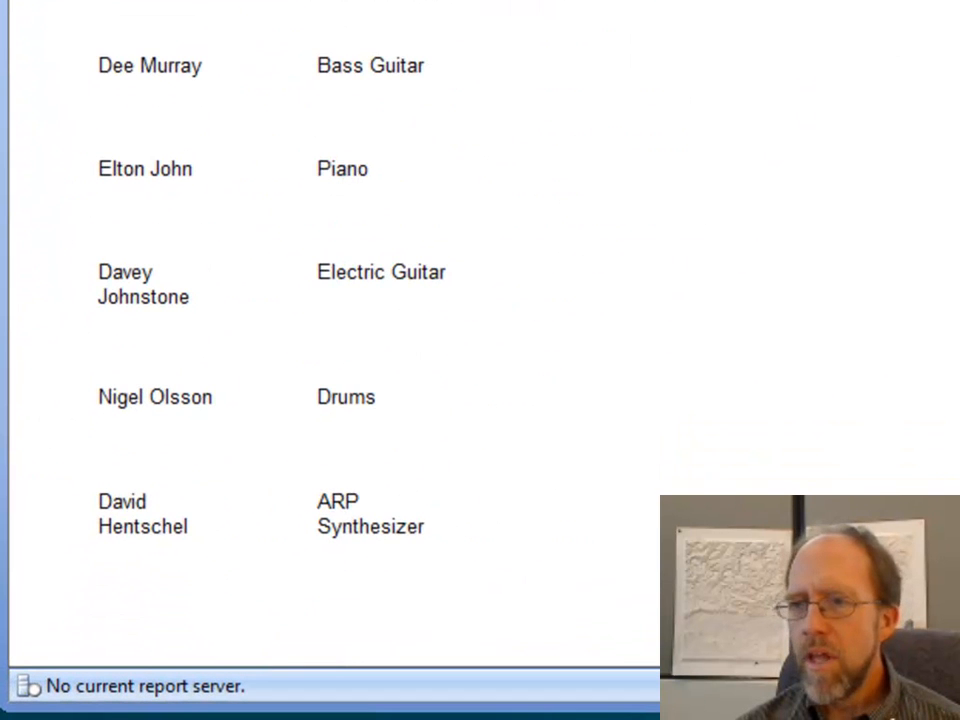
scroll(320, 330, "up", 10)
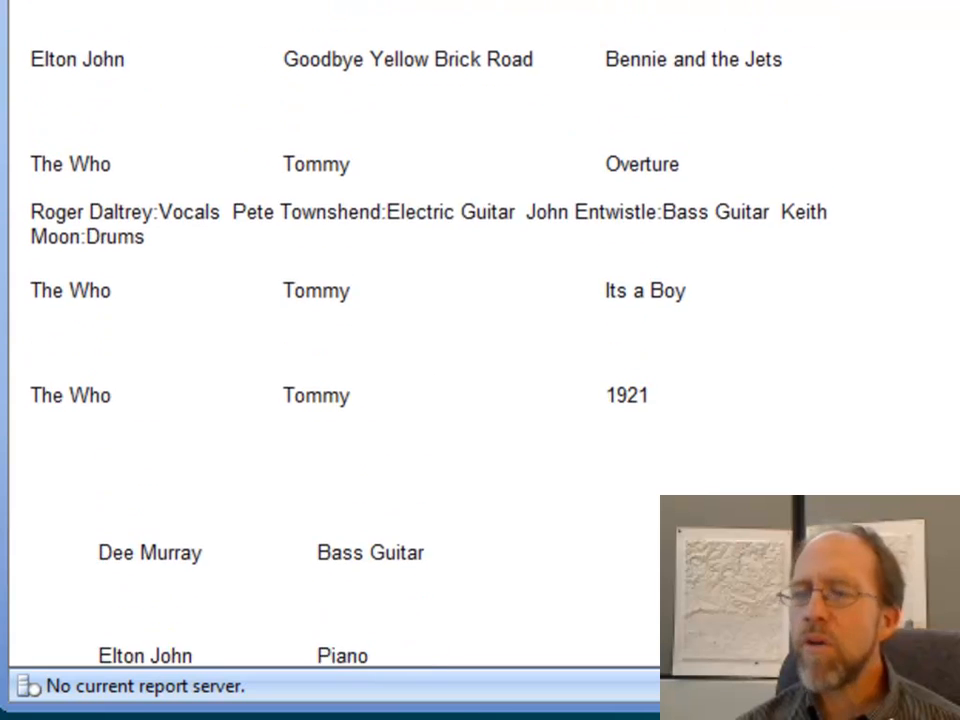
scroll(320, 330, "up", 5)
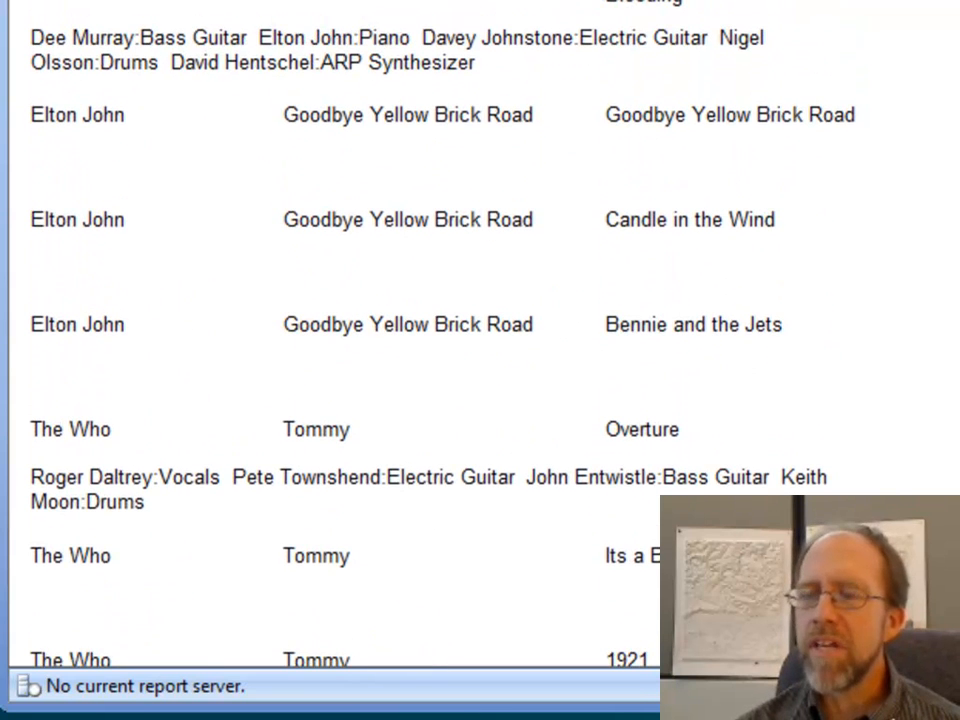
scroll(320, 330, "down", 2)
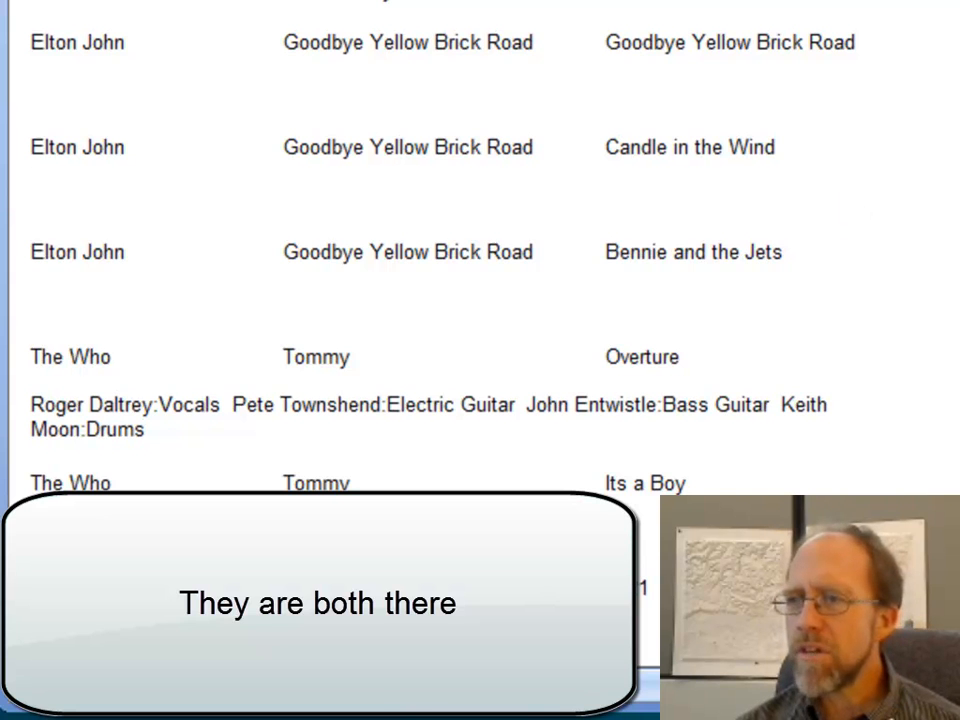
- Examine the report output, comparing the song entries of the first list with the musician and instrument rows of the second
scroll(320, 250, "down", 10)
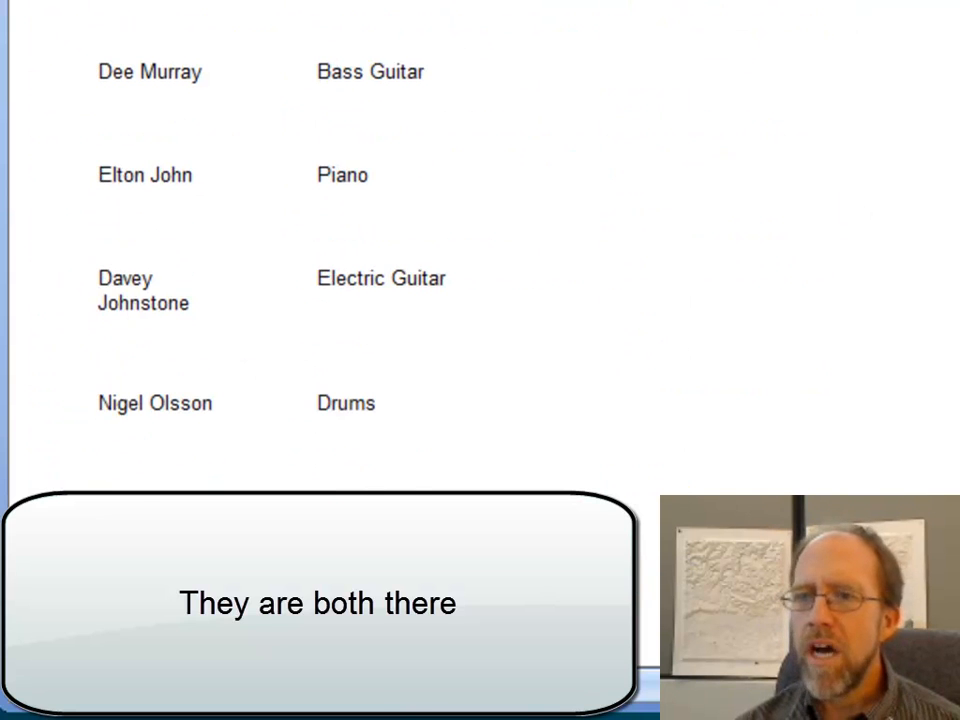
scroll(320, 250, "up", 1)
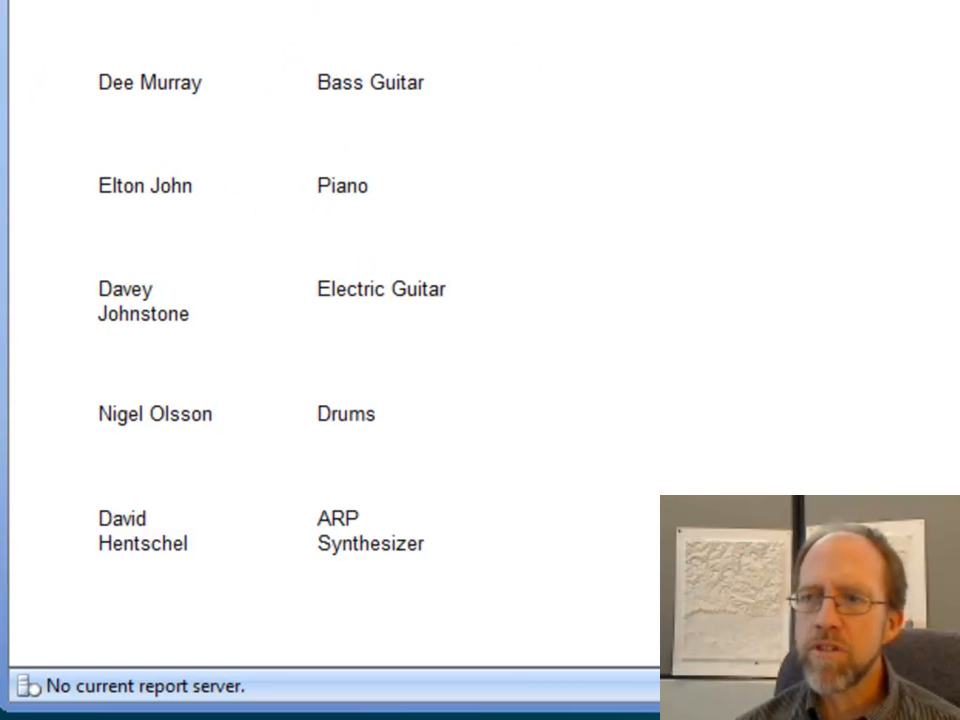
scroll(320, 250, "up", 10)
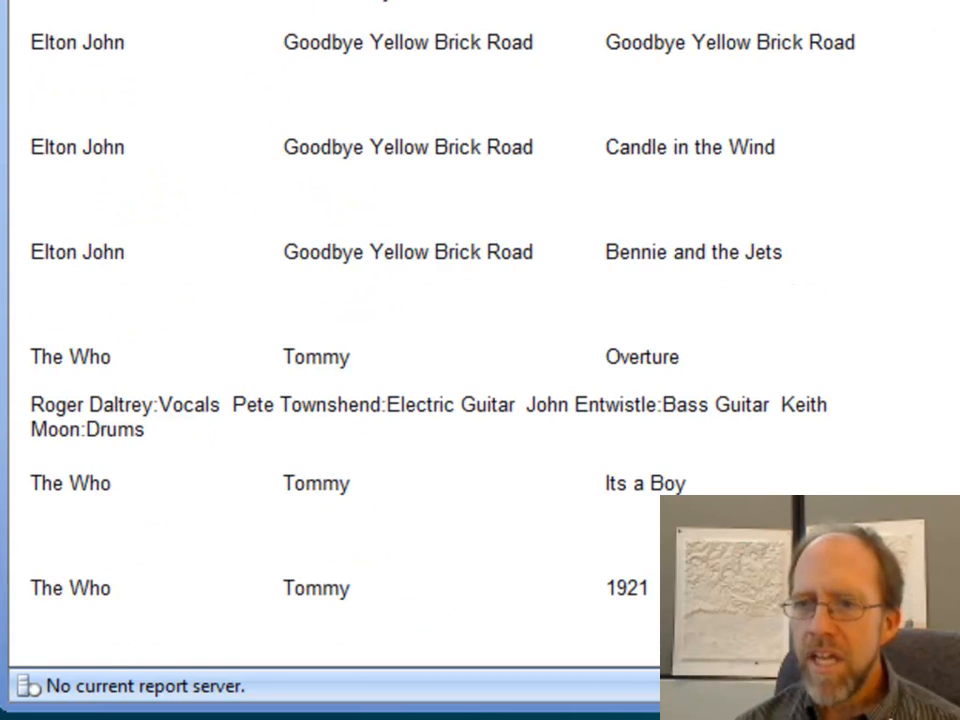
scroll(320, 300, "down", 10)
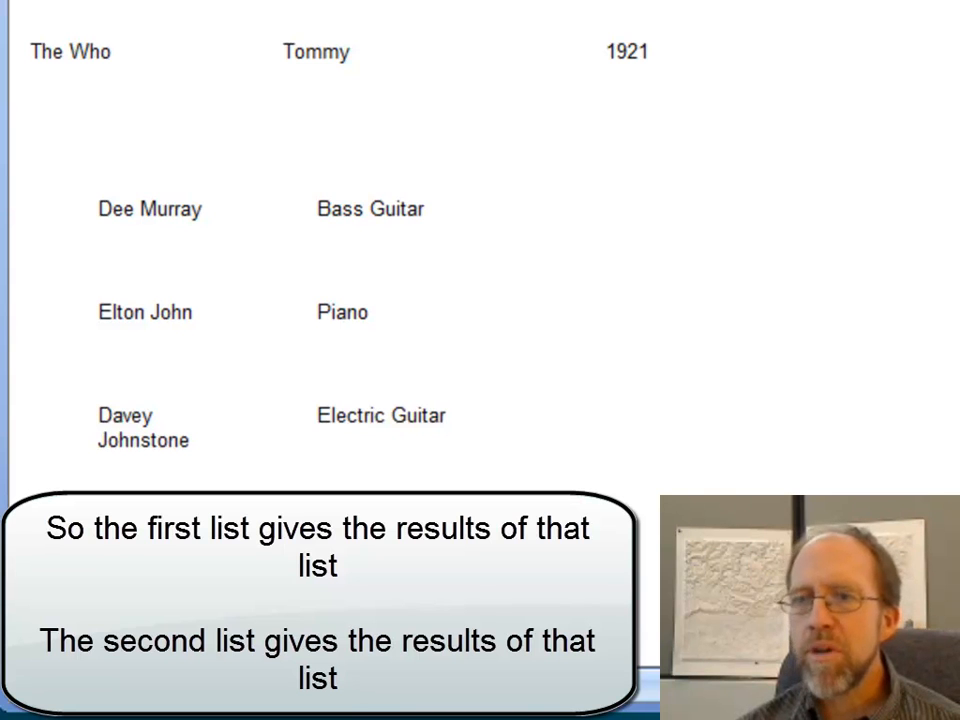
- Return to the report design and review the Built-in Fields, Parameters and Variables expression categories for the Musician text box
key("F8")
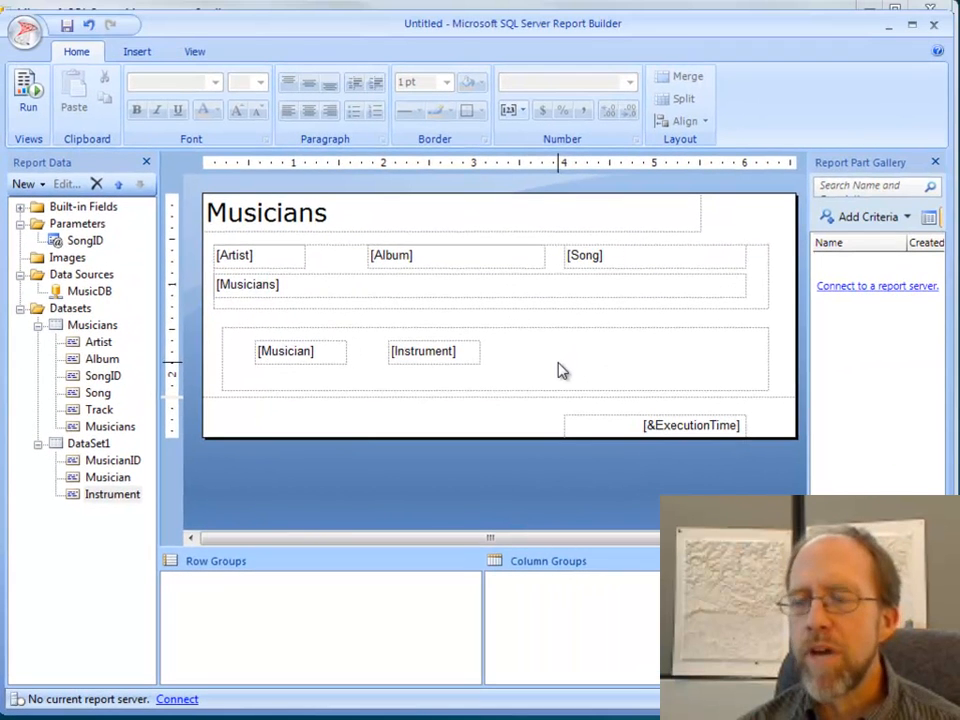
mouse_move(274, 354)
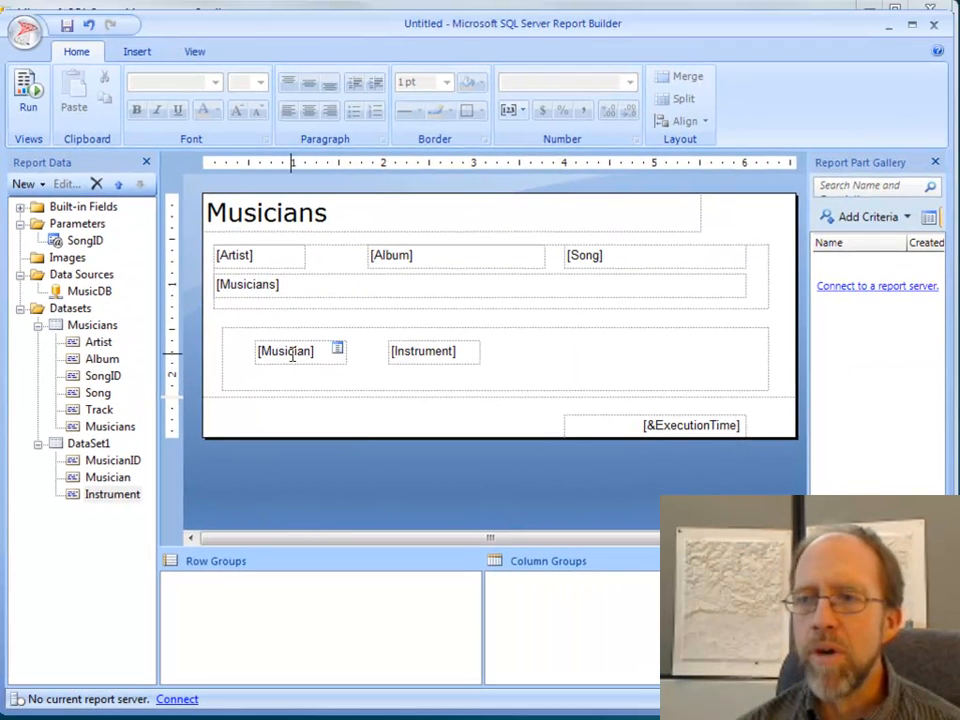
right_click(303, 351)
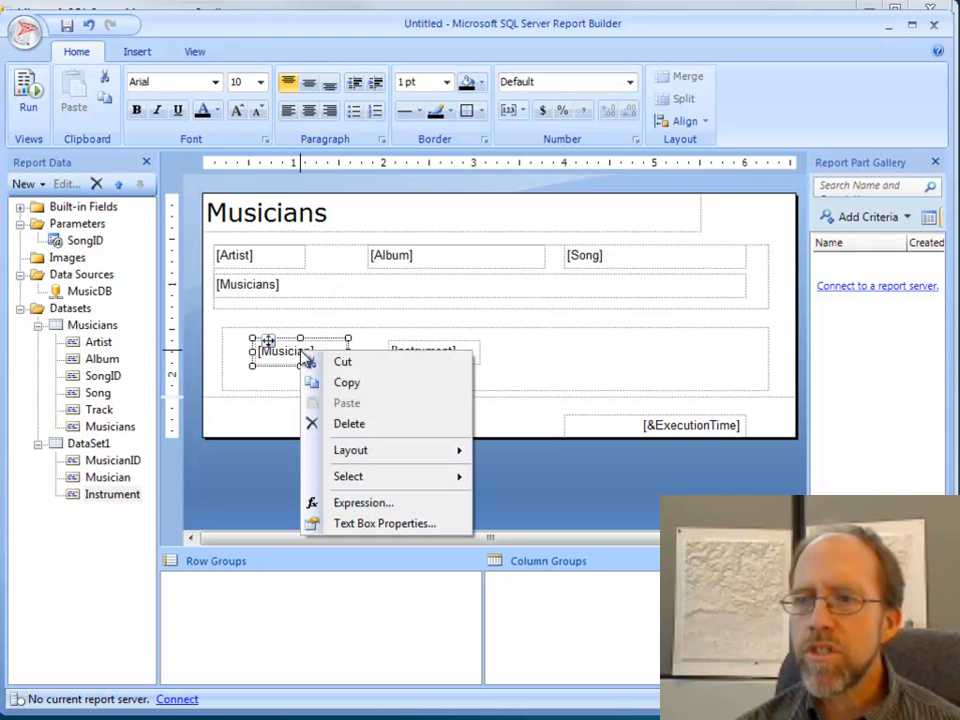
left_click(362, 523)
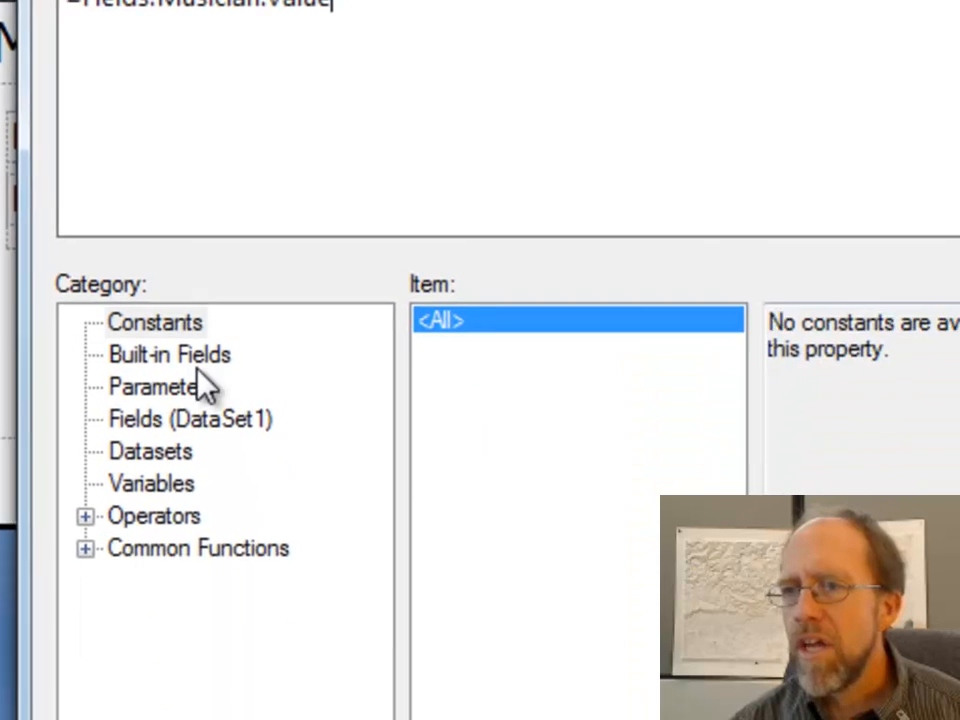
left_click(225, 508)
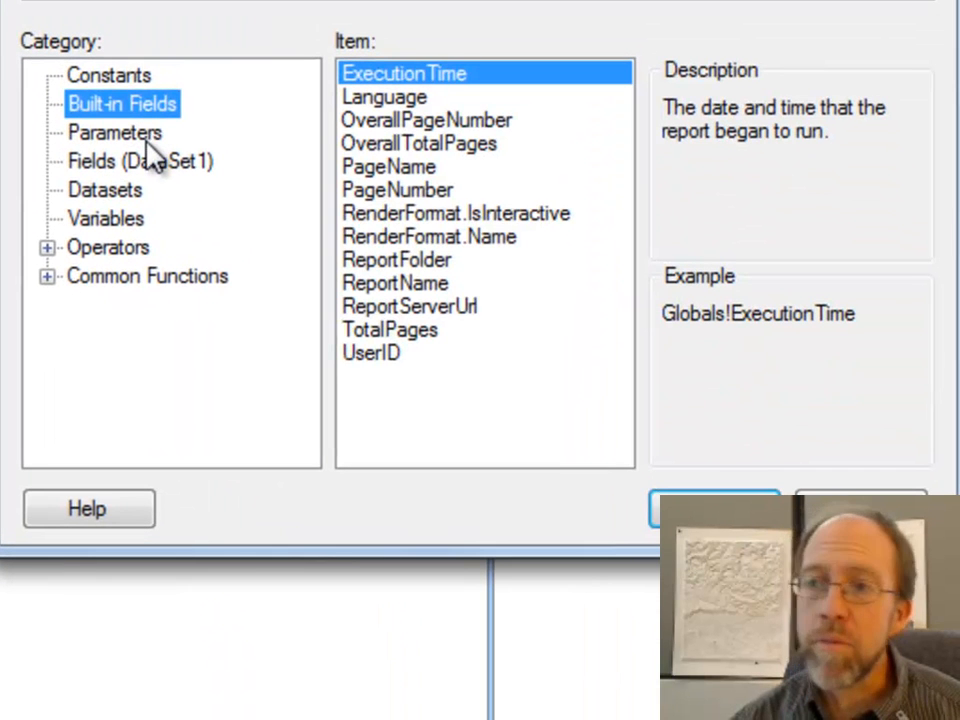
left_click(150, 155)
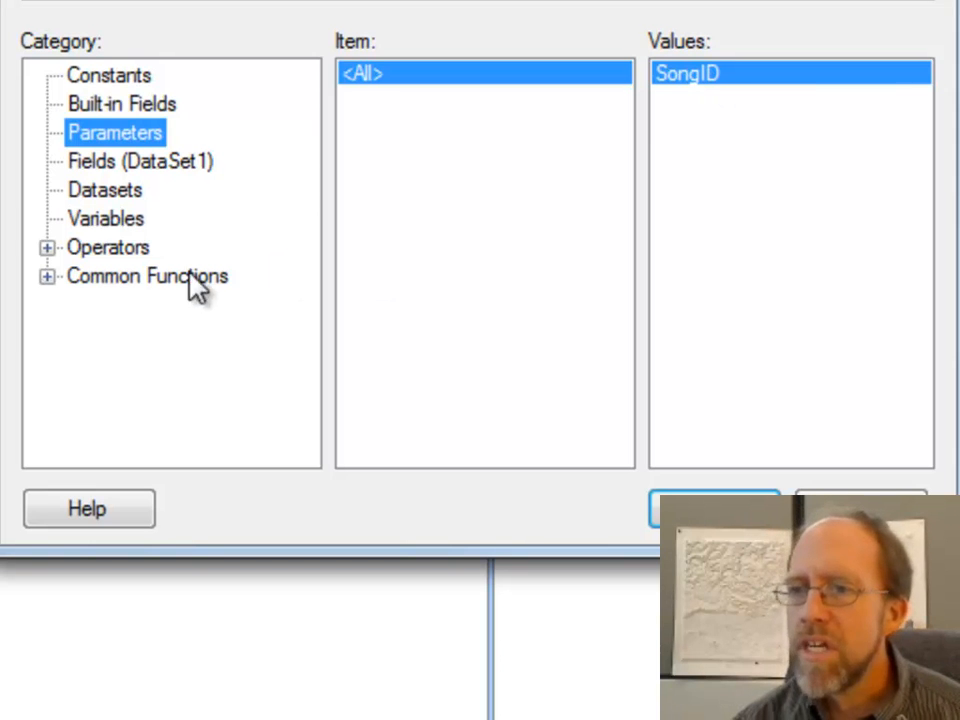
left_click(122, 221)
left_click(714, 509)
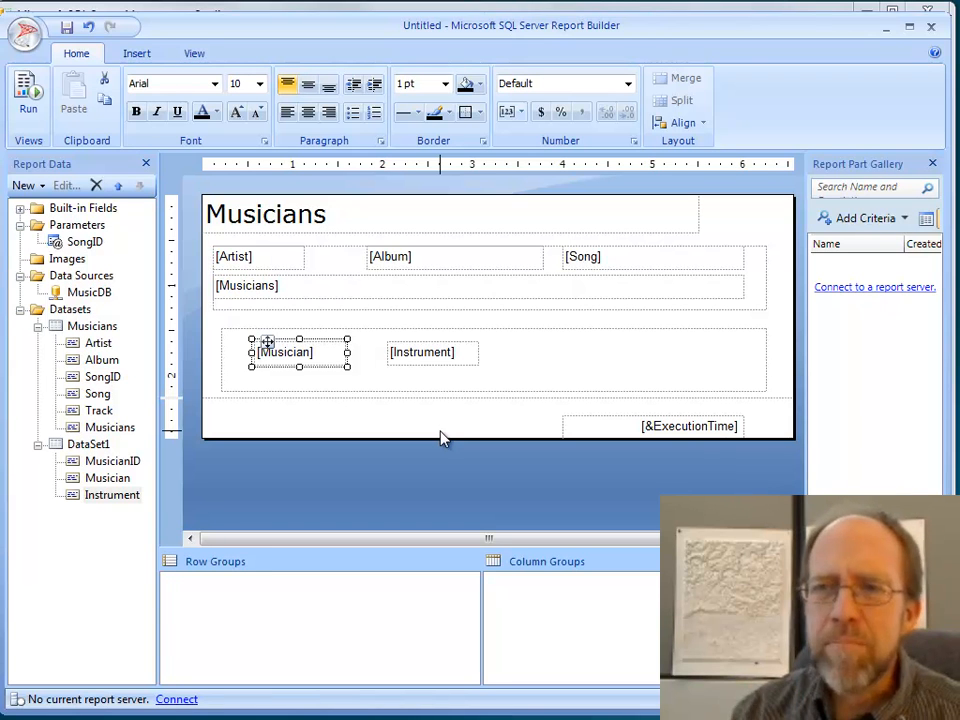
- Expand the report's built-in fields and inspect the Execution Time field alongside its text box in the report footer
left_click(92, 228)
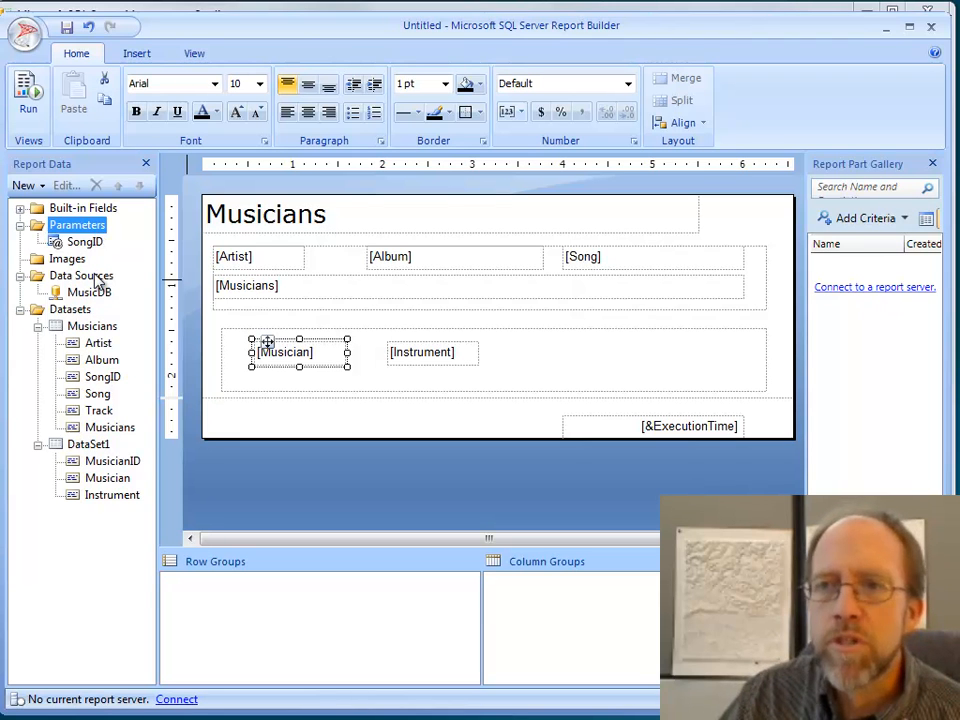
left_click(21, 208)
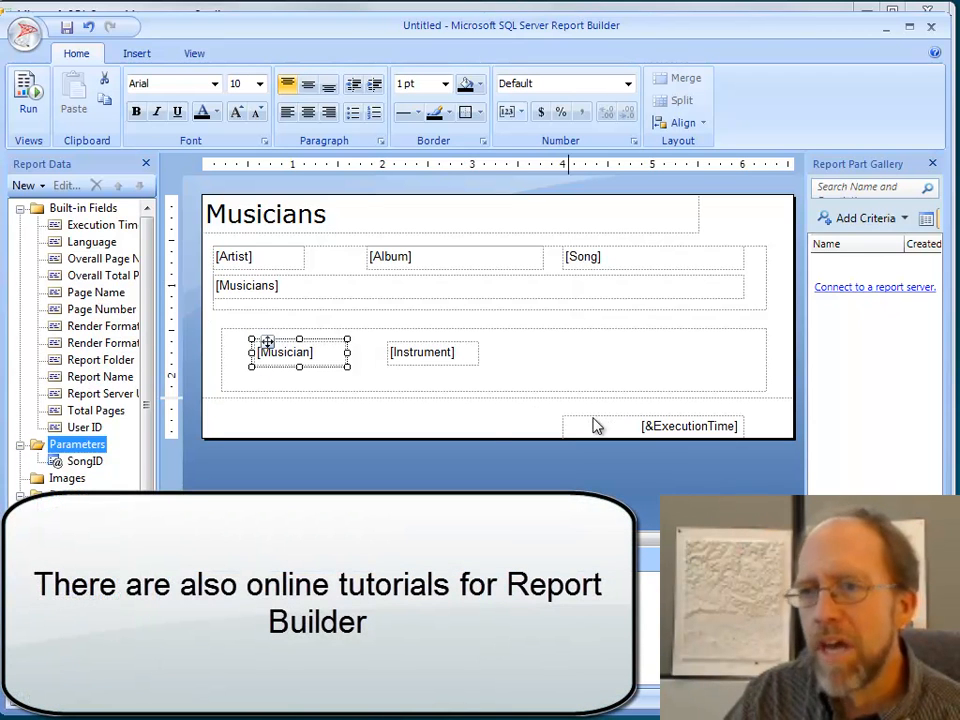
double_click(679, 425)
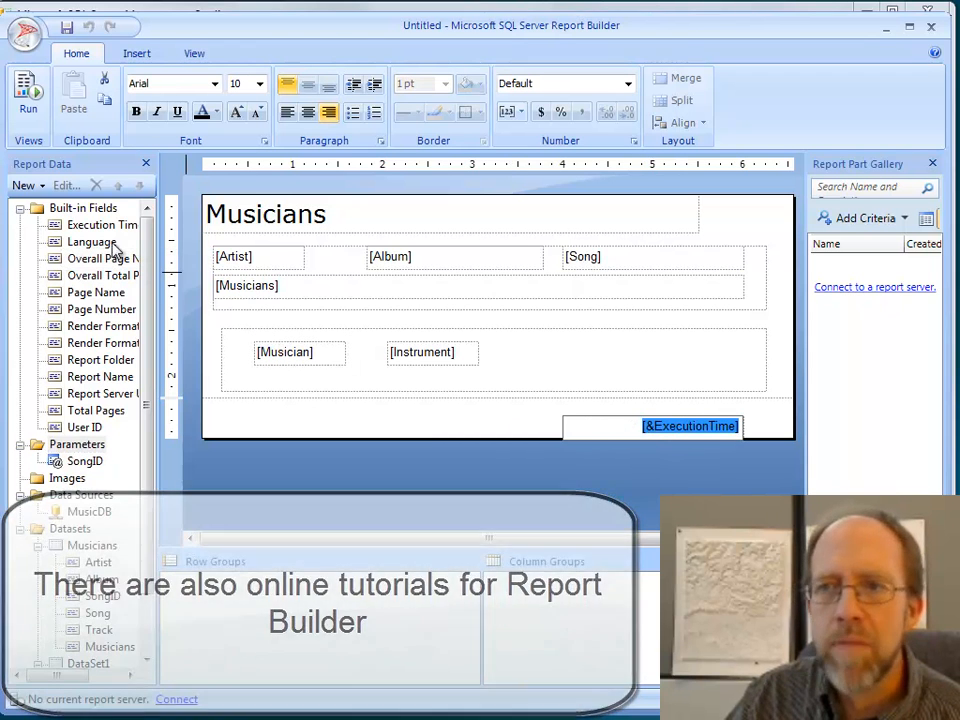
left_click(100, 224)
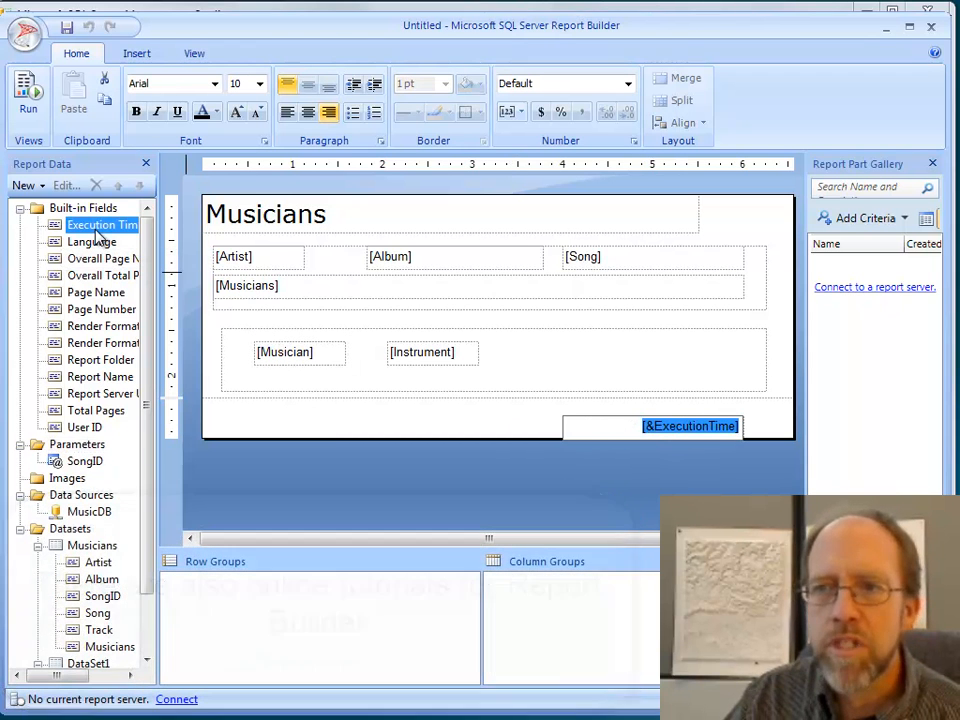
left_click(488, 424)
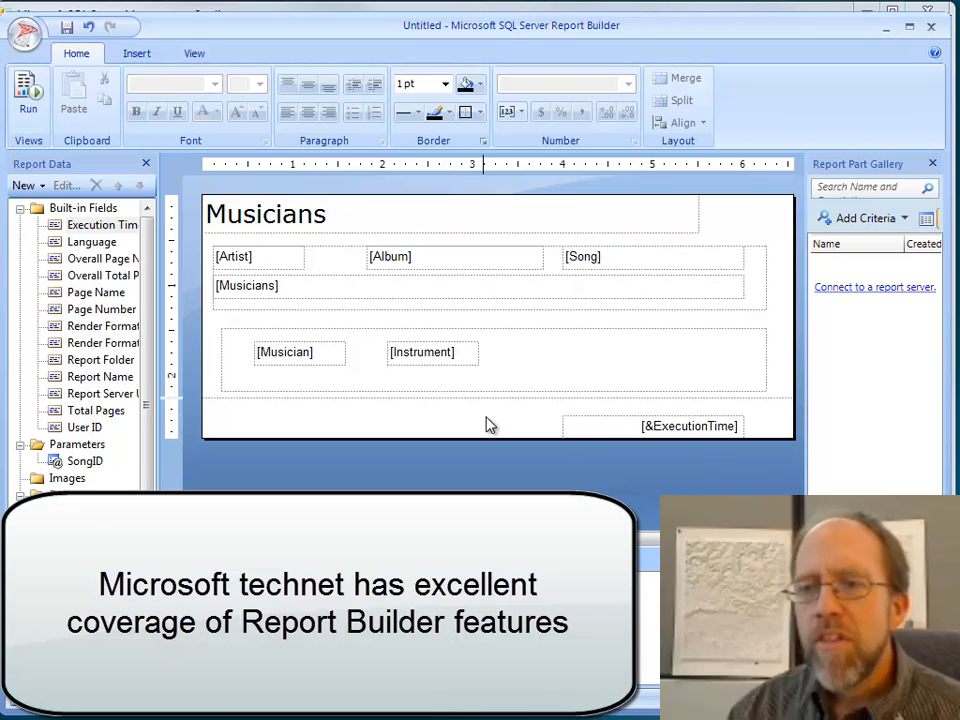
- Review the data sources and datasets defined for the report
left_click(88, 495)
scroll(140, 505, "down", 2)
left_click(84, 466)
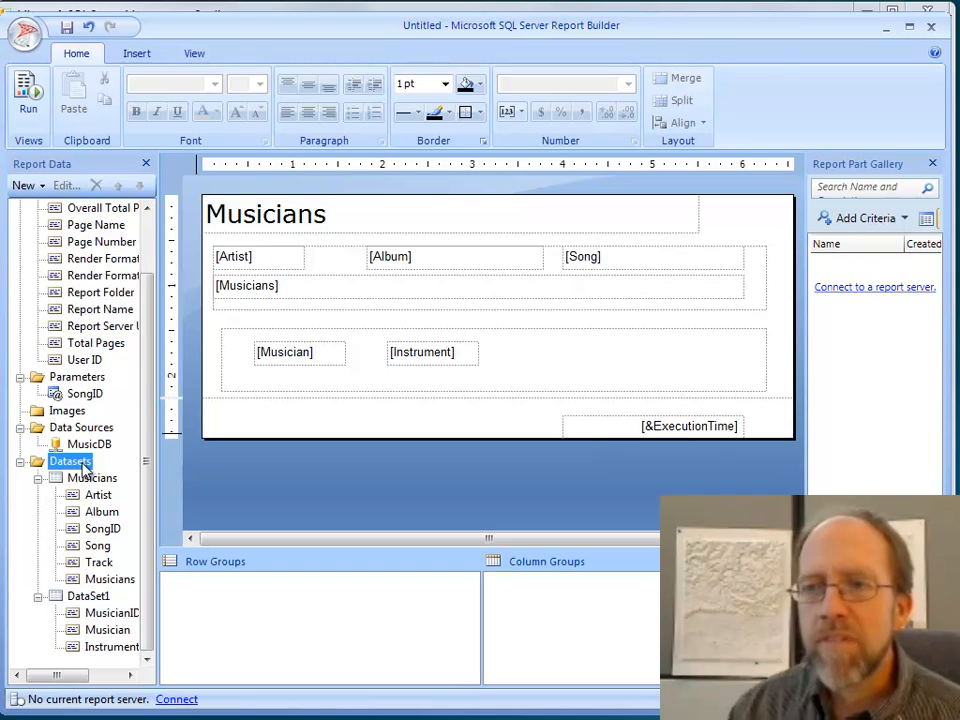
scroll(148, 407, "up", 2)
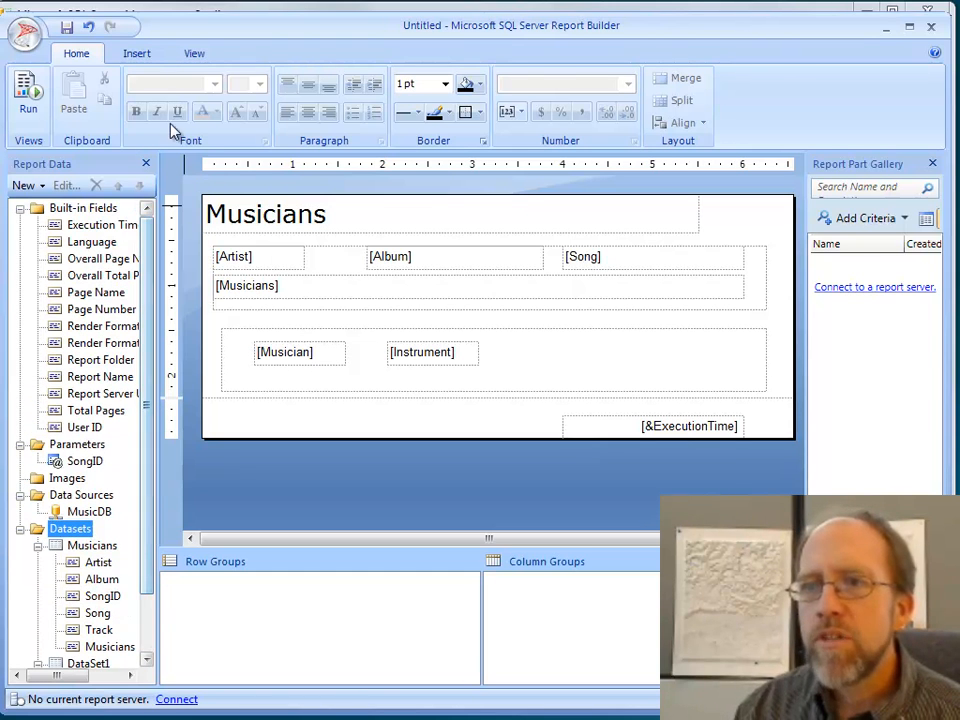
- Review the insertable report items, including Subreport, then toggle the Report Part Gallery and inspect its search criteria and view options
left_click(139, 55)
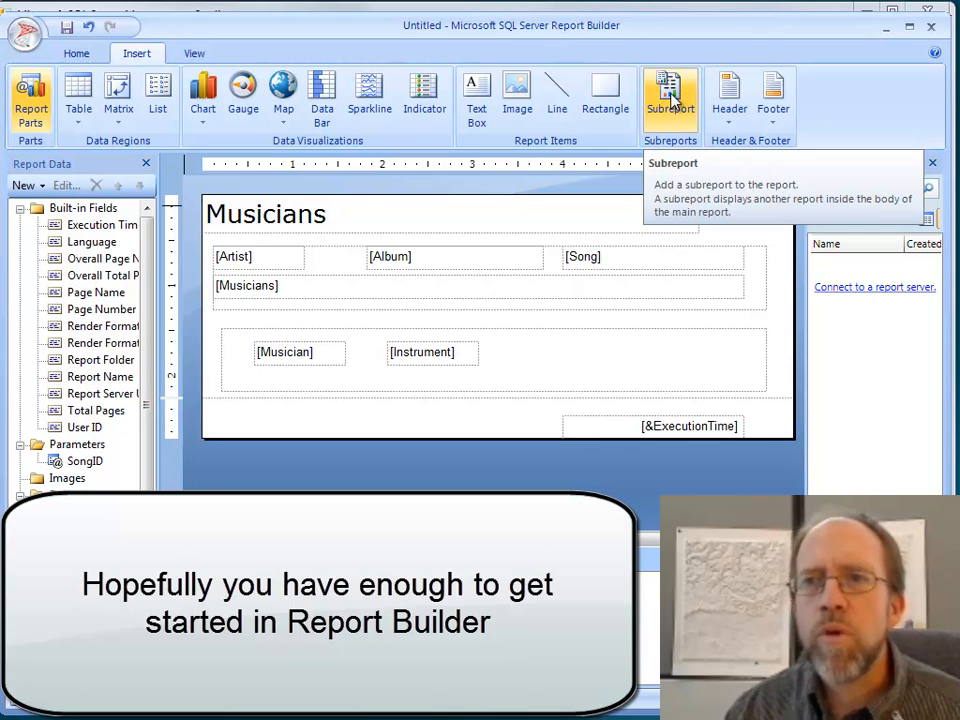
left_click(32, 110)
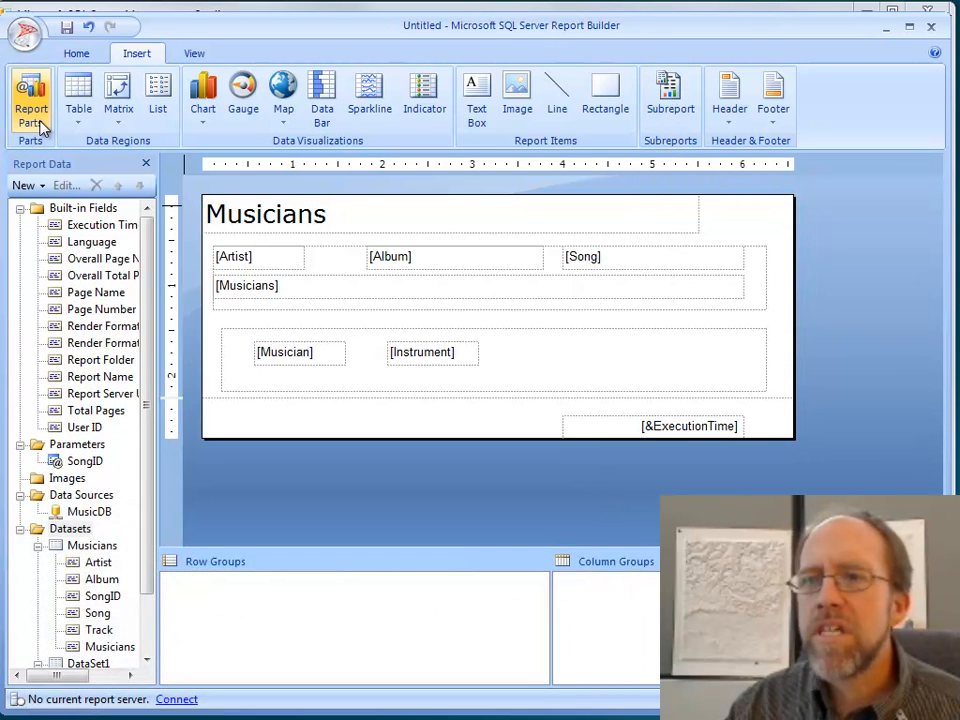
left_click(38, 122)
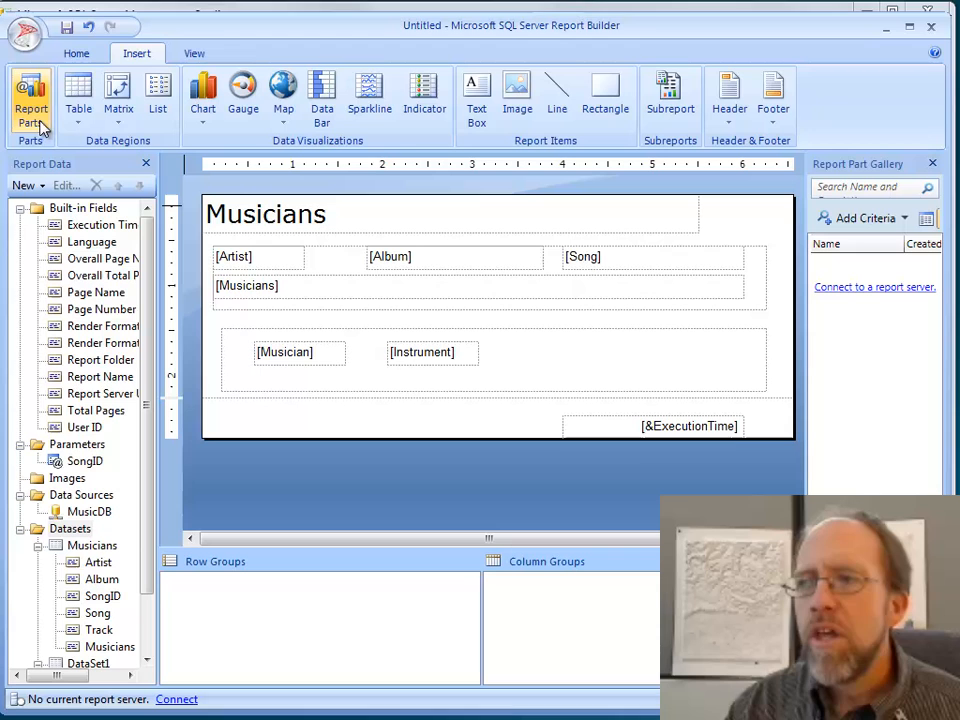
left_click(913, 224)
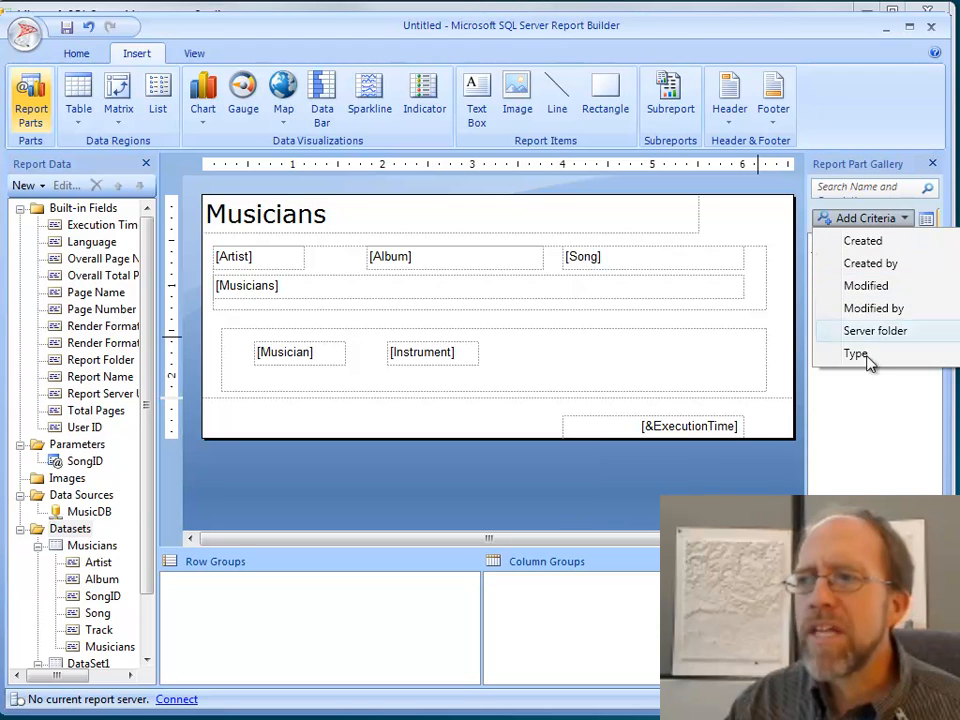
left_click(889, 508)
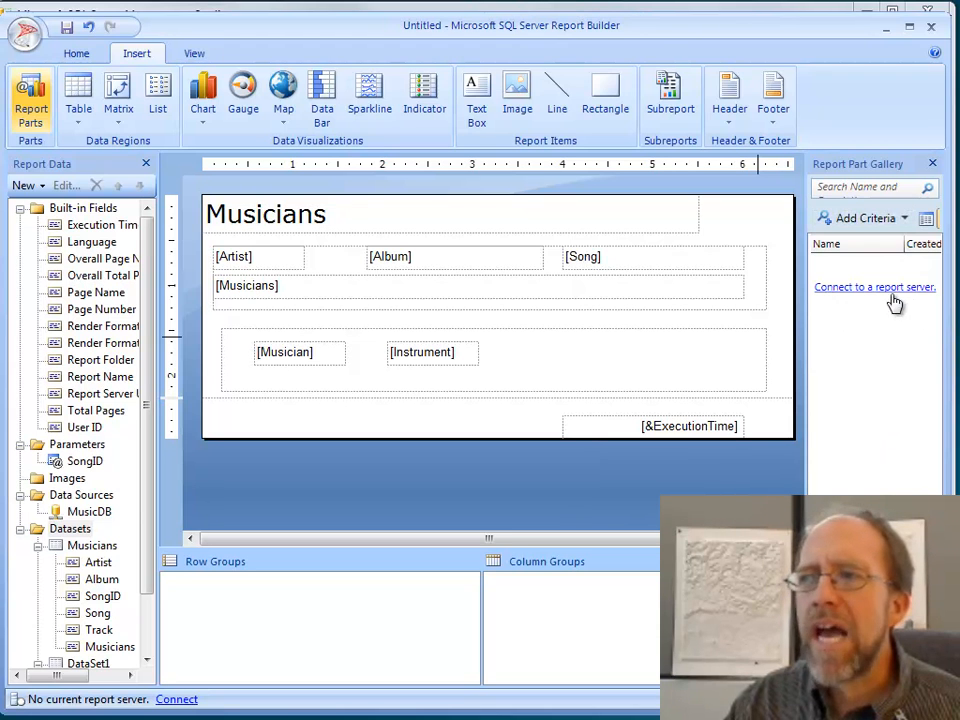
left_click(926, 224)
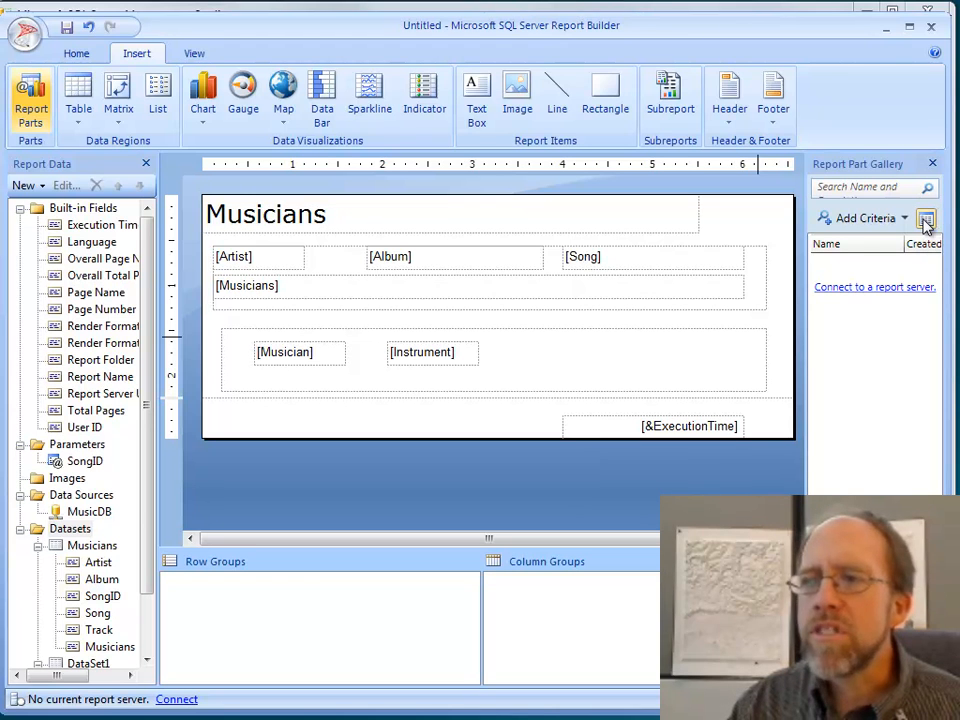